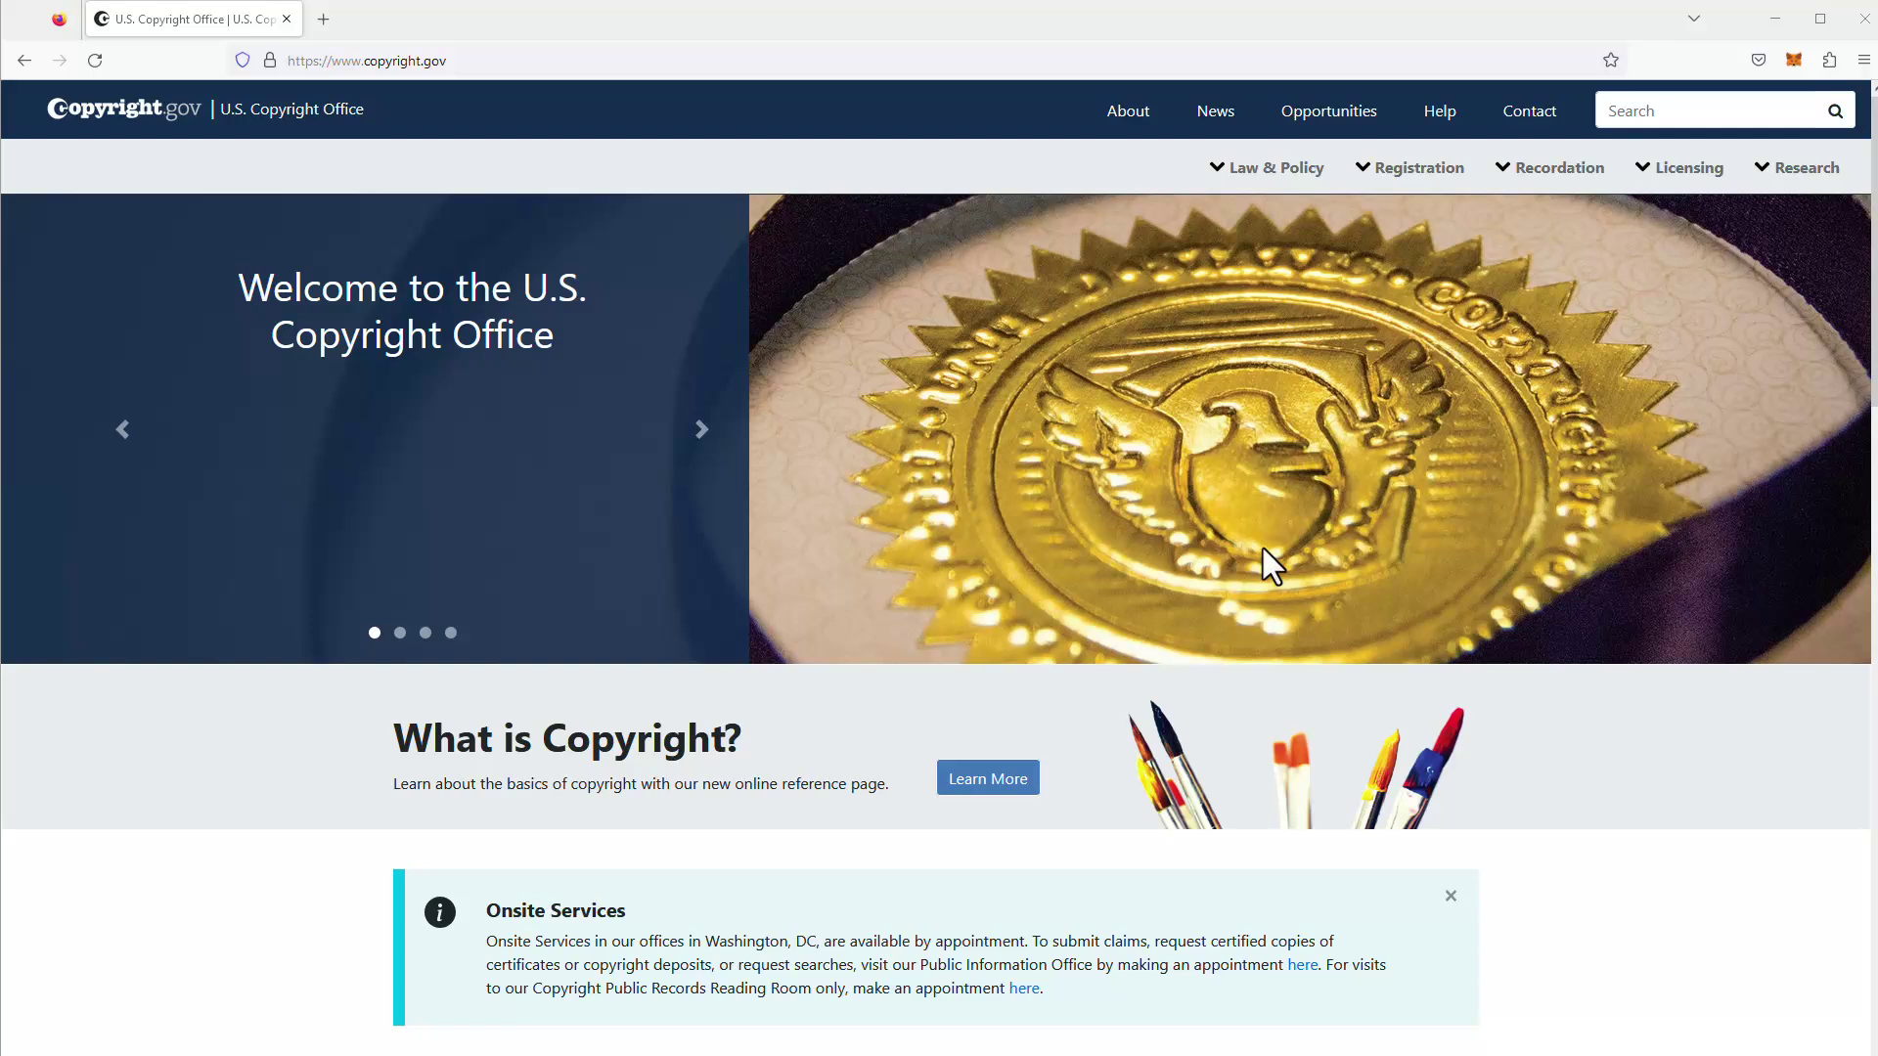
Go from the Registration menu through the Registration Portal to the eCO login page
left_click(1420, 182)
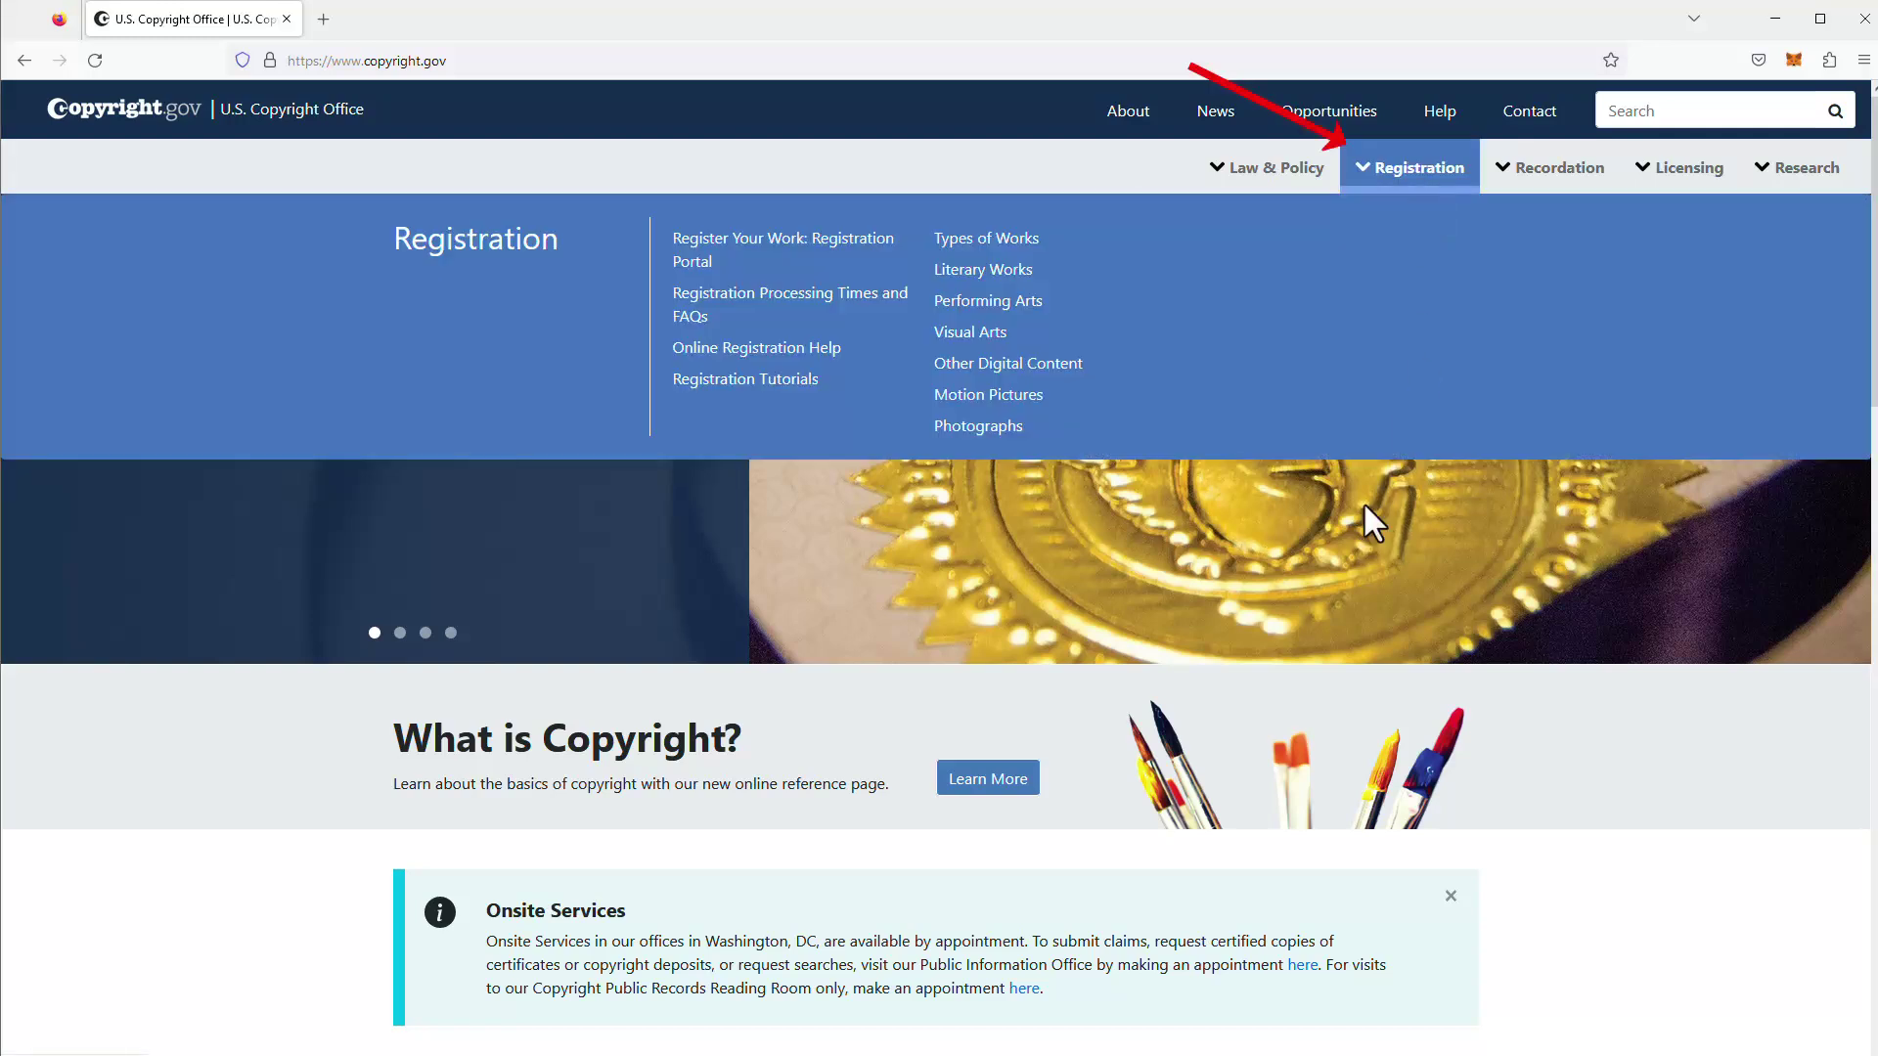
left_click(692, 266)
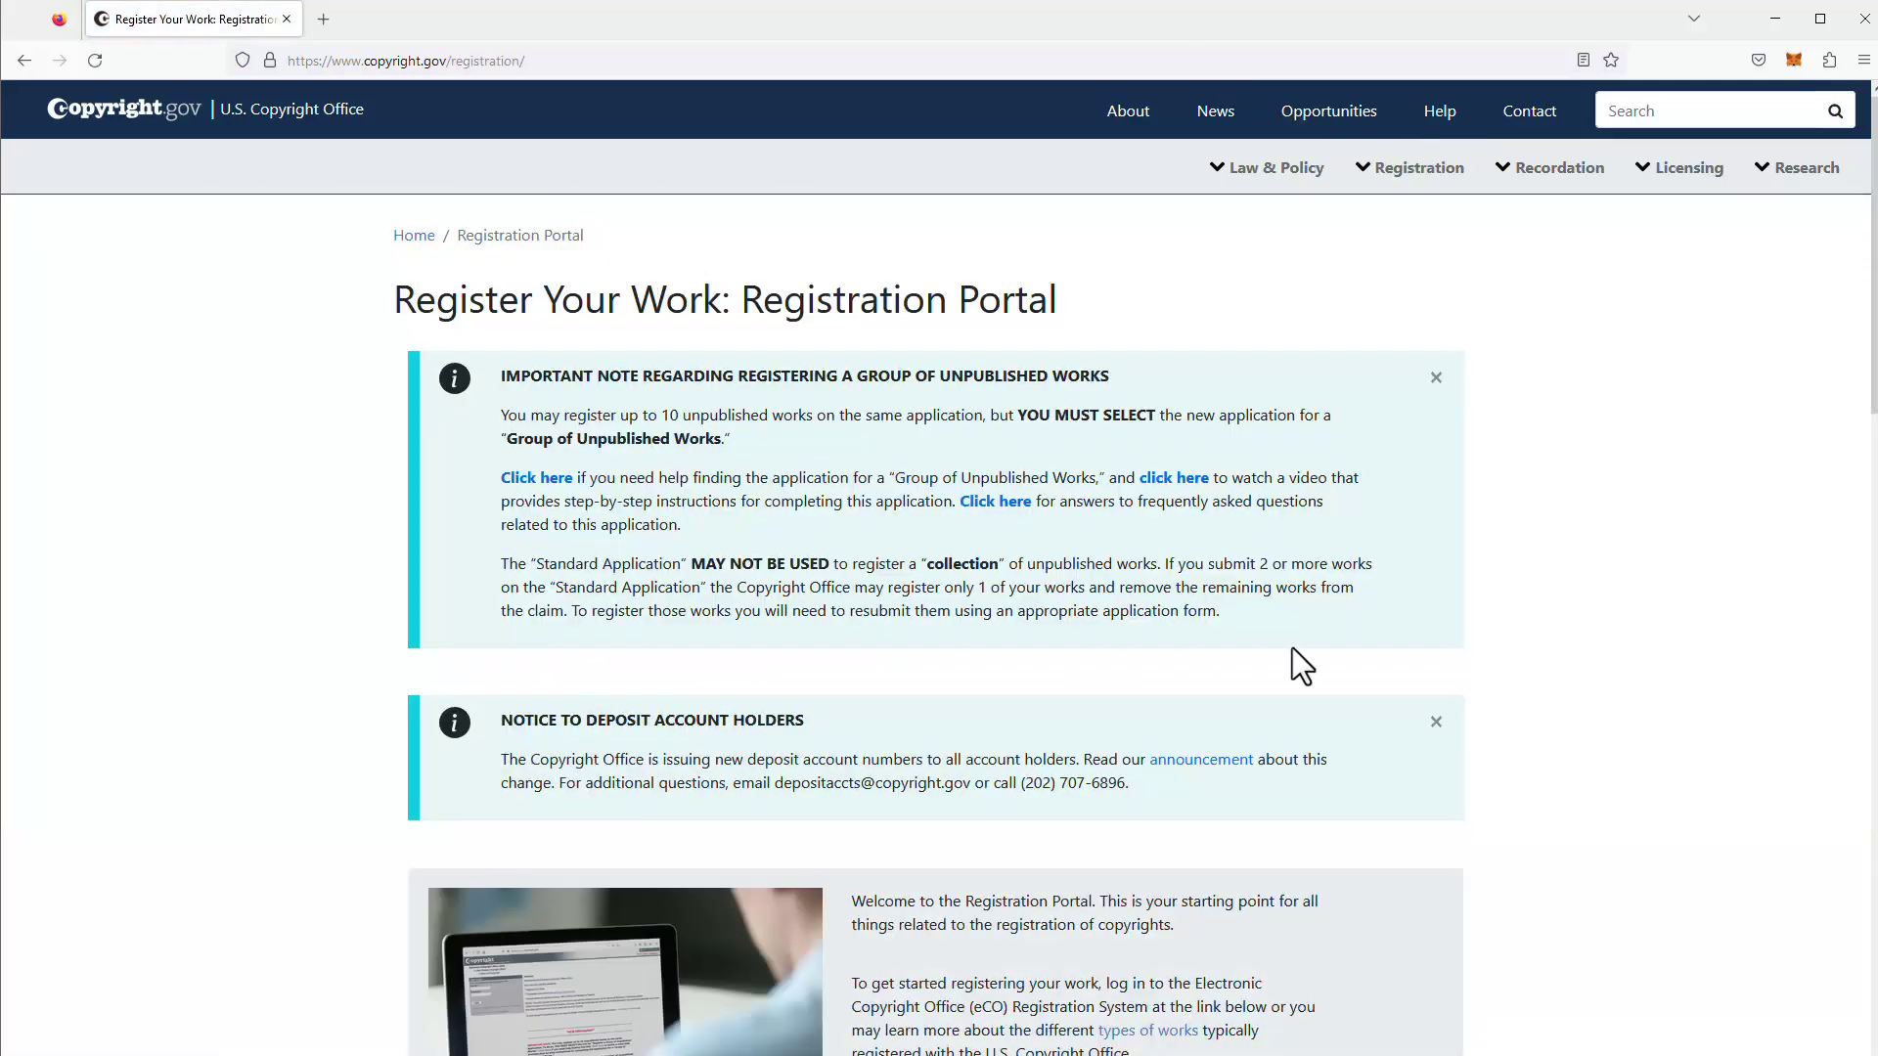
scroll(1291, 648, "down", 3)
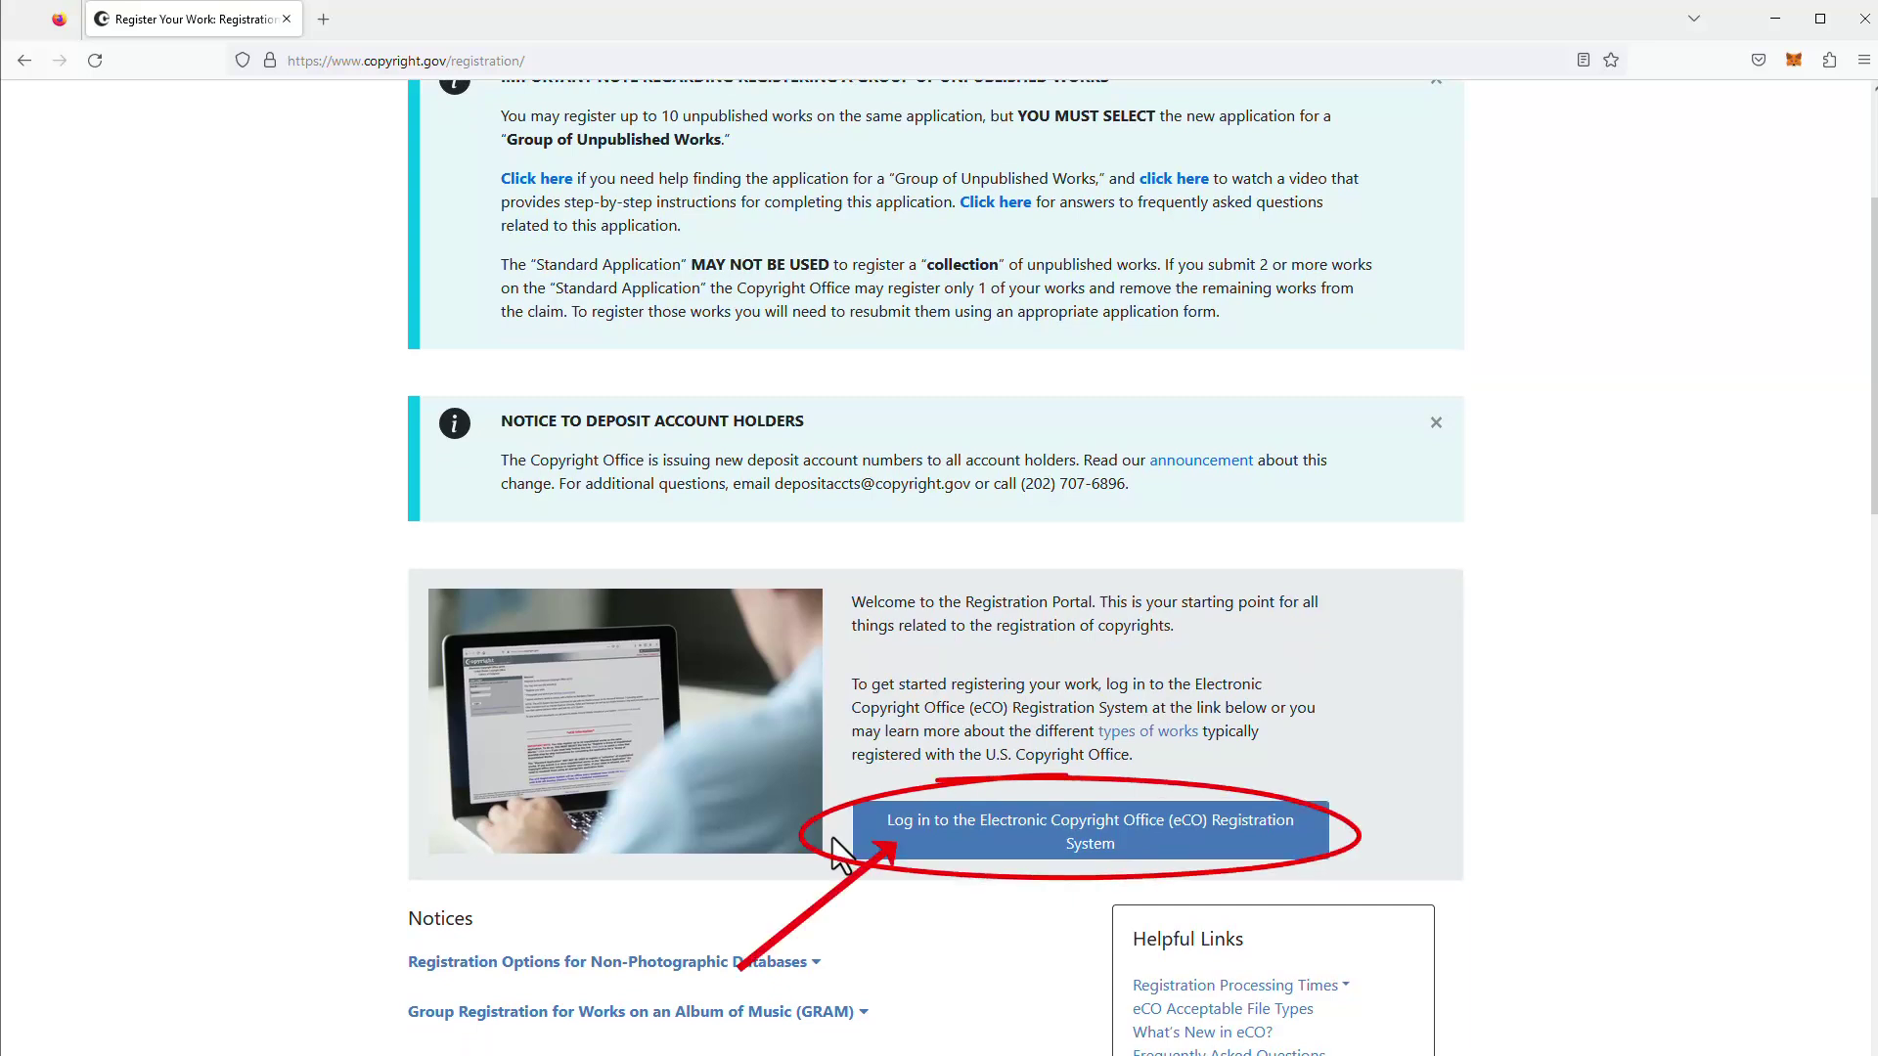
left_click(962, 843)
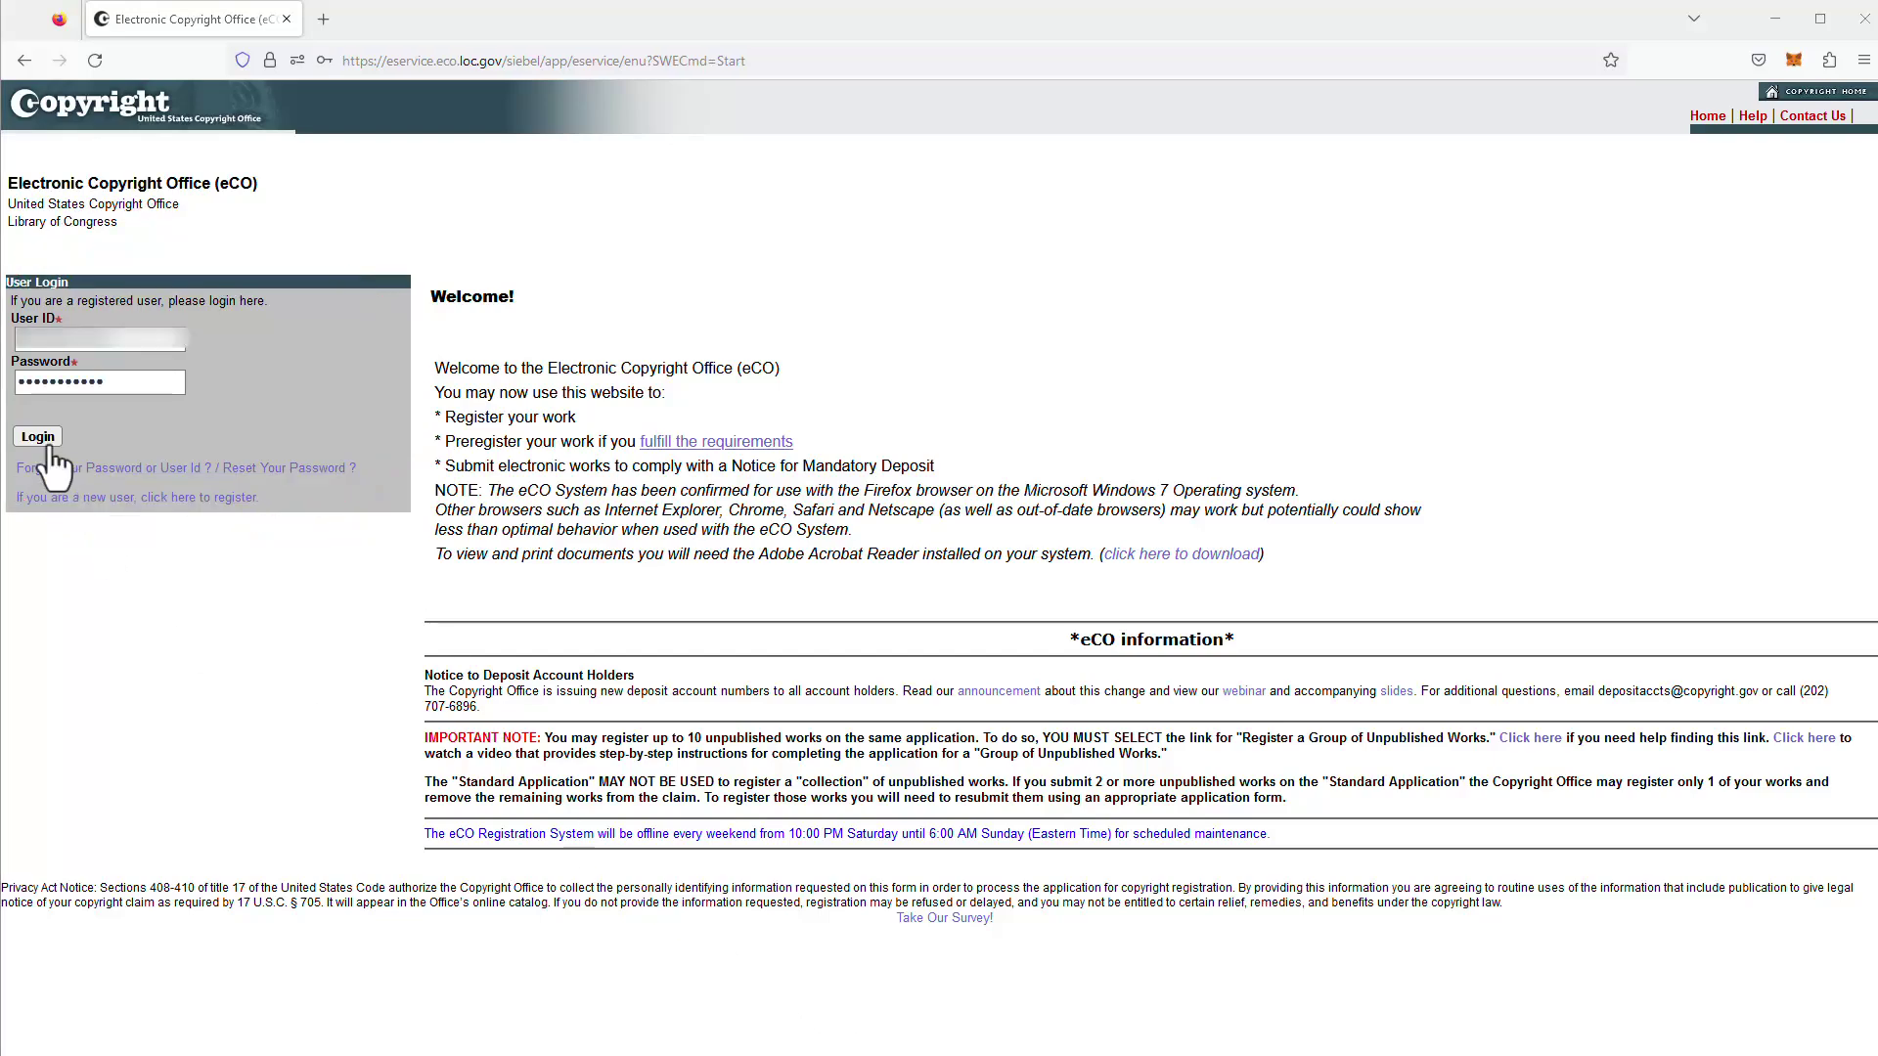
Log in to eCO with the entered user ID and password
left_click(45, 437)
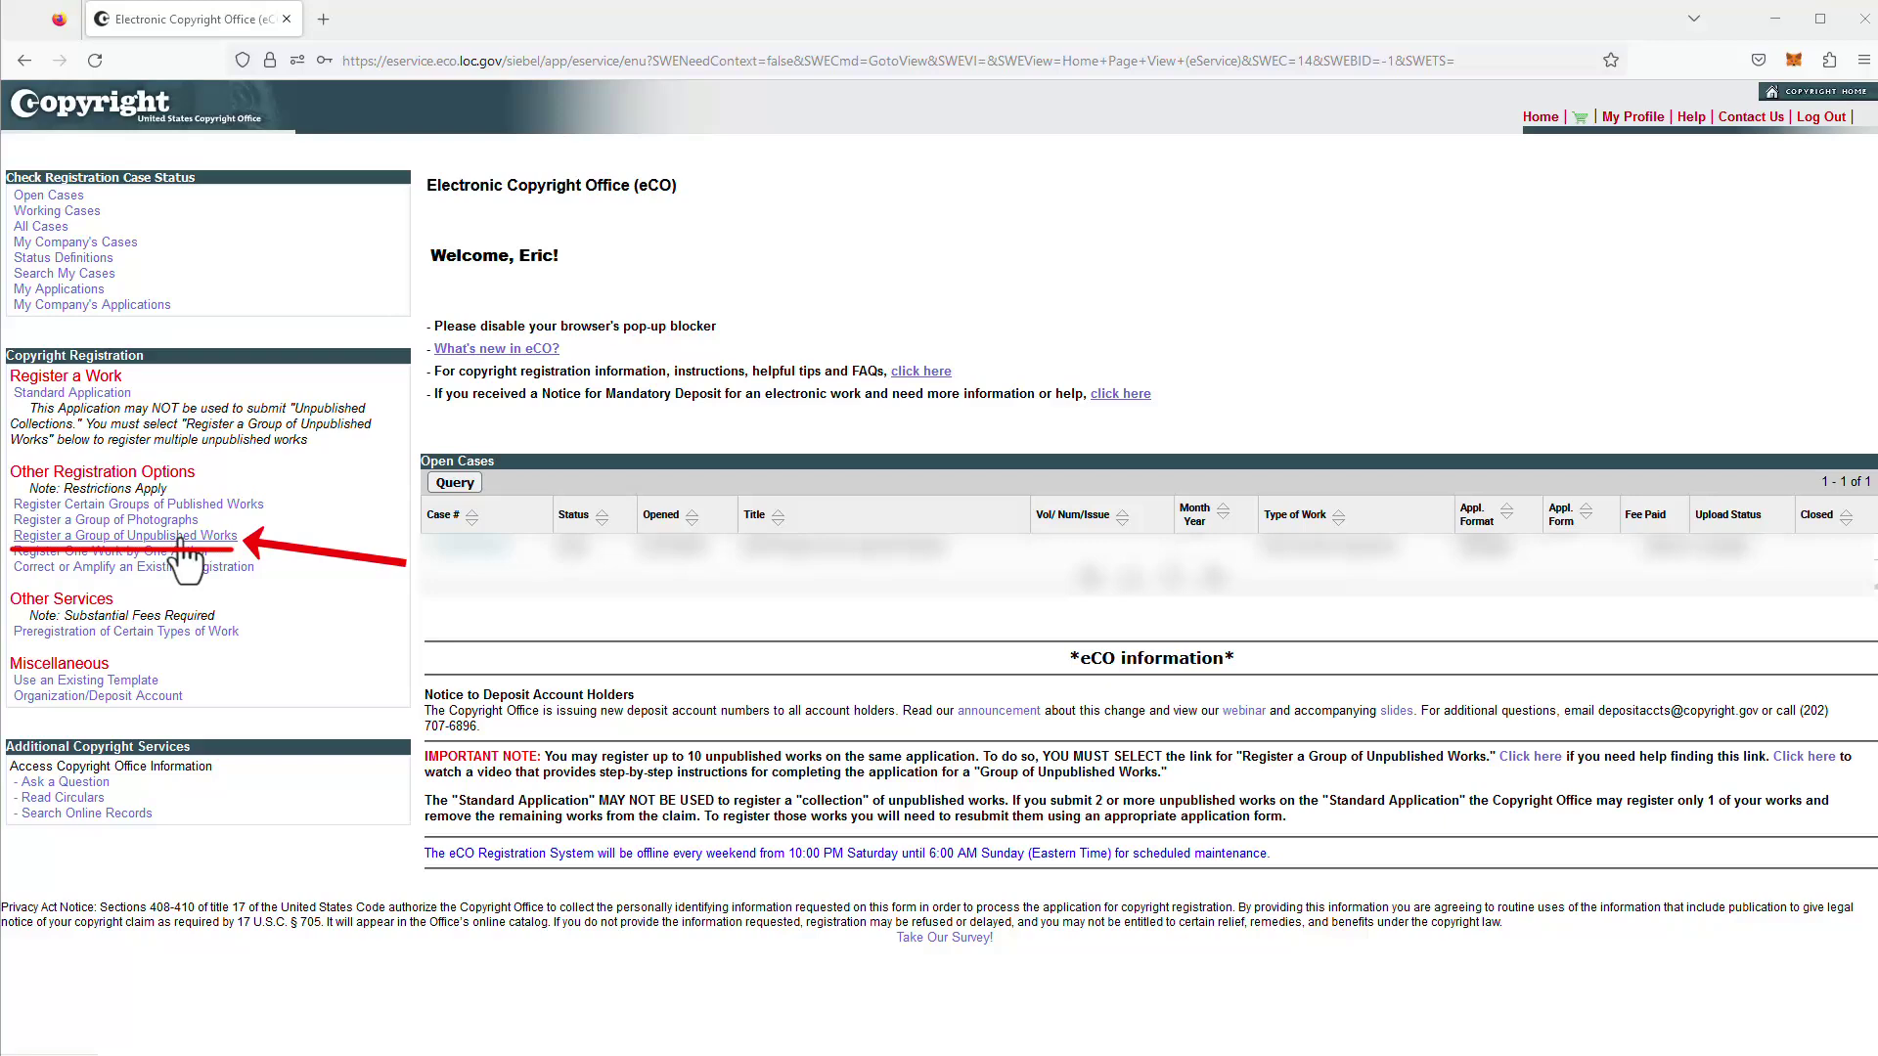
Begin a new 'Register a Group of Unpublished Works' application
left_click(180, 537)
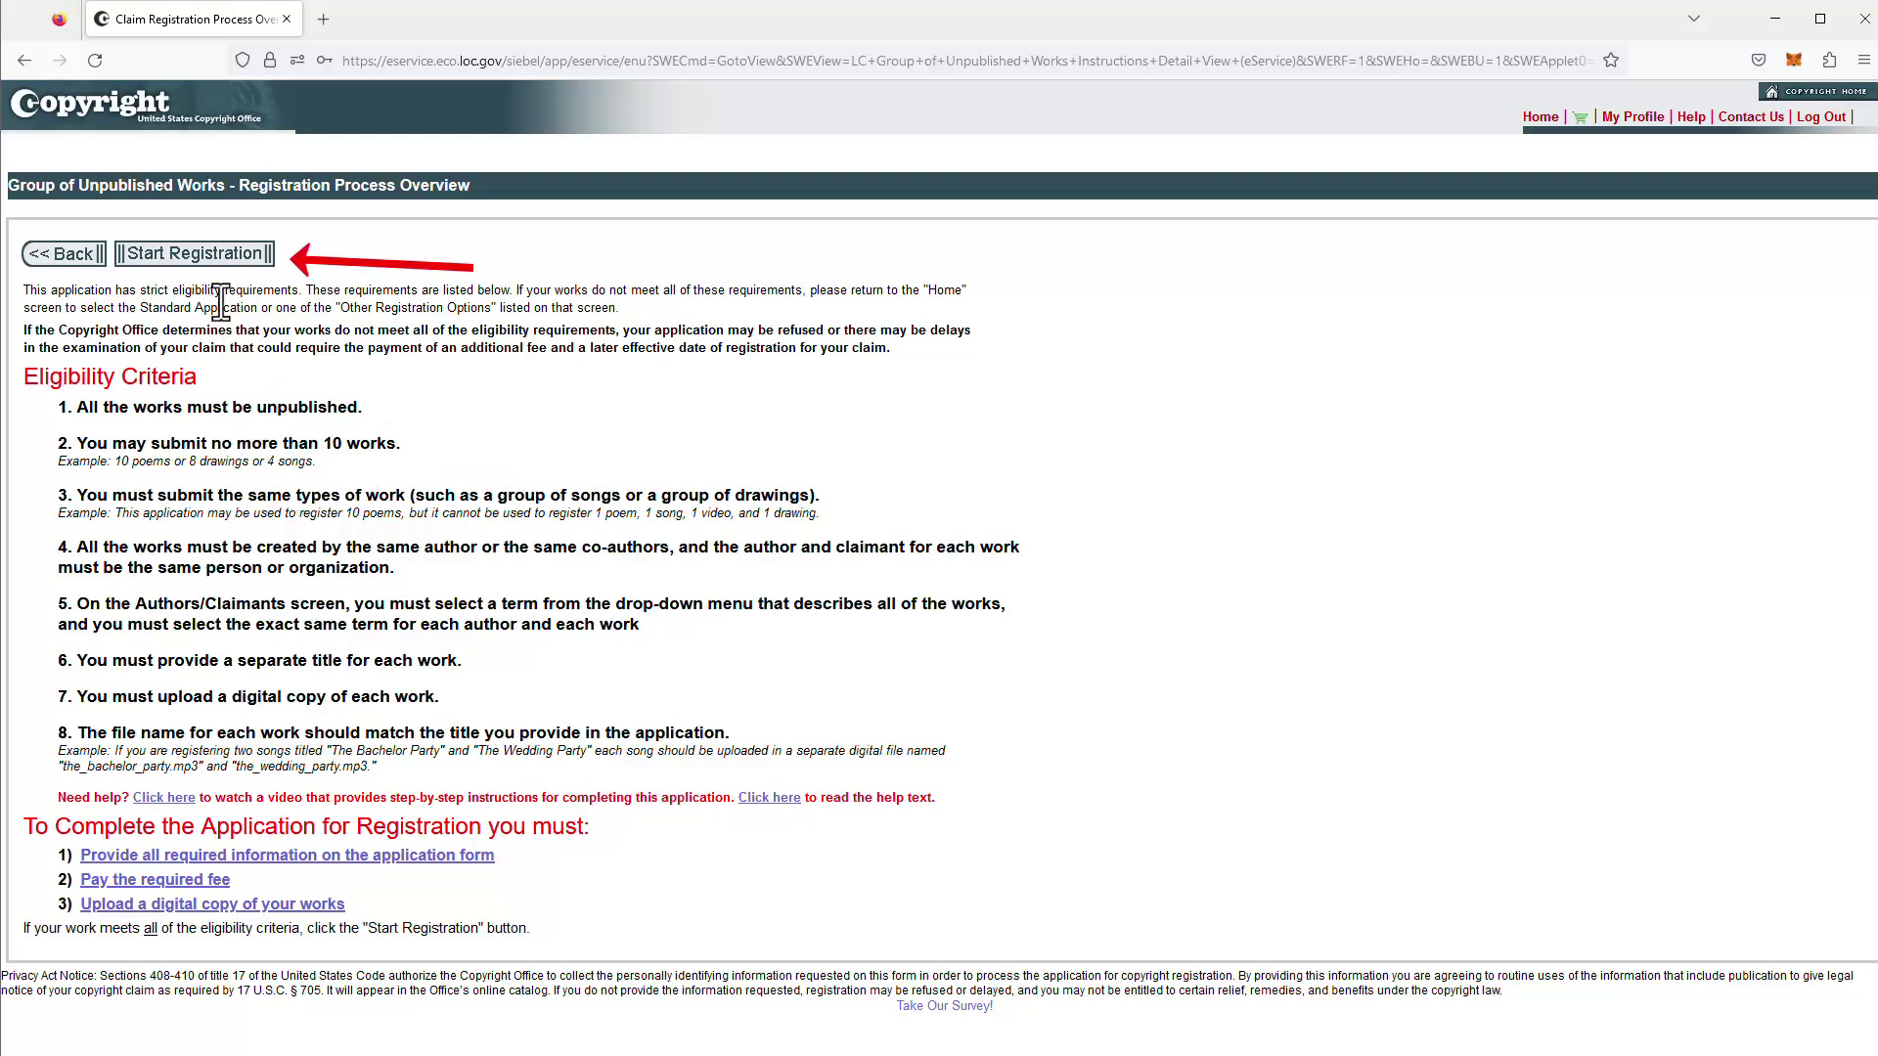
left_click(234, 256)
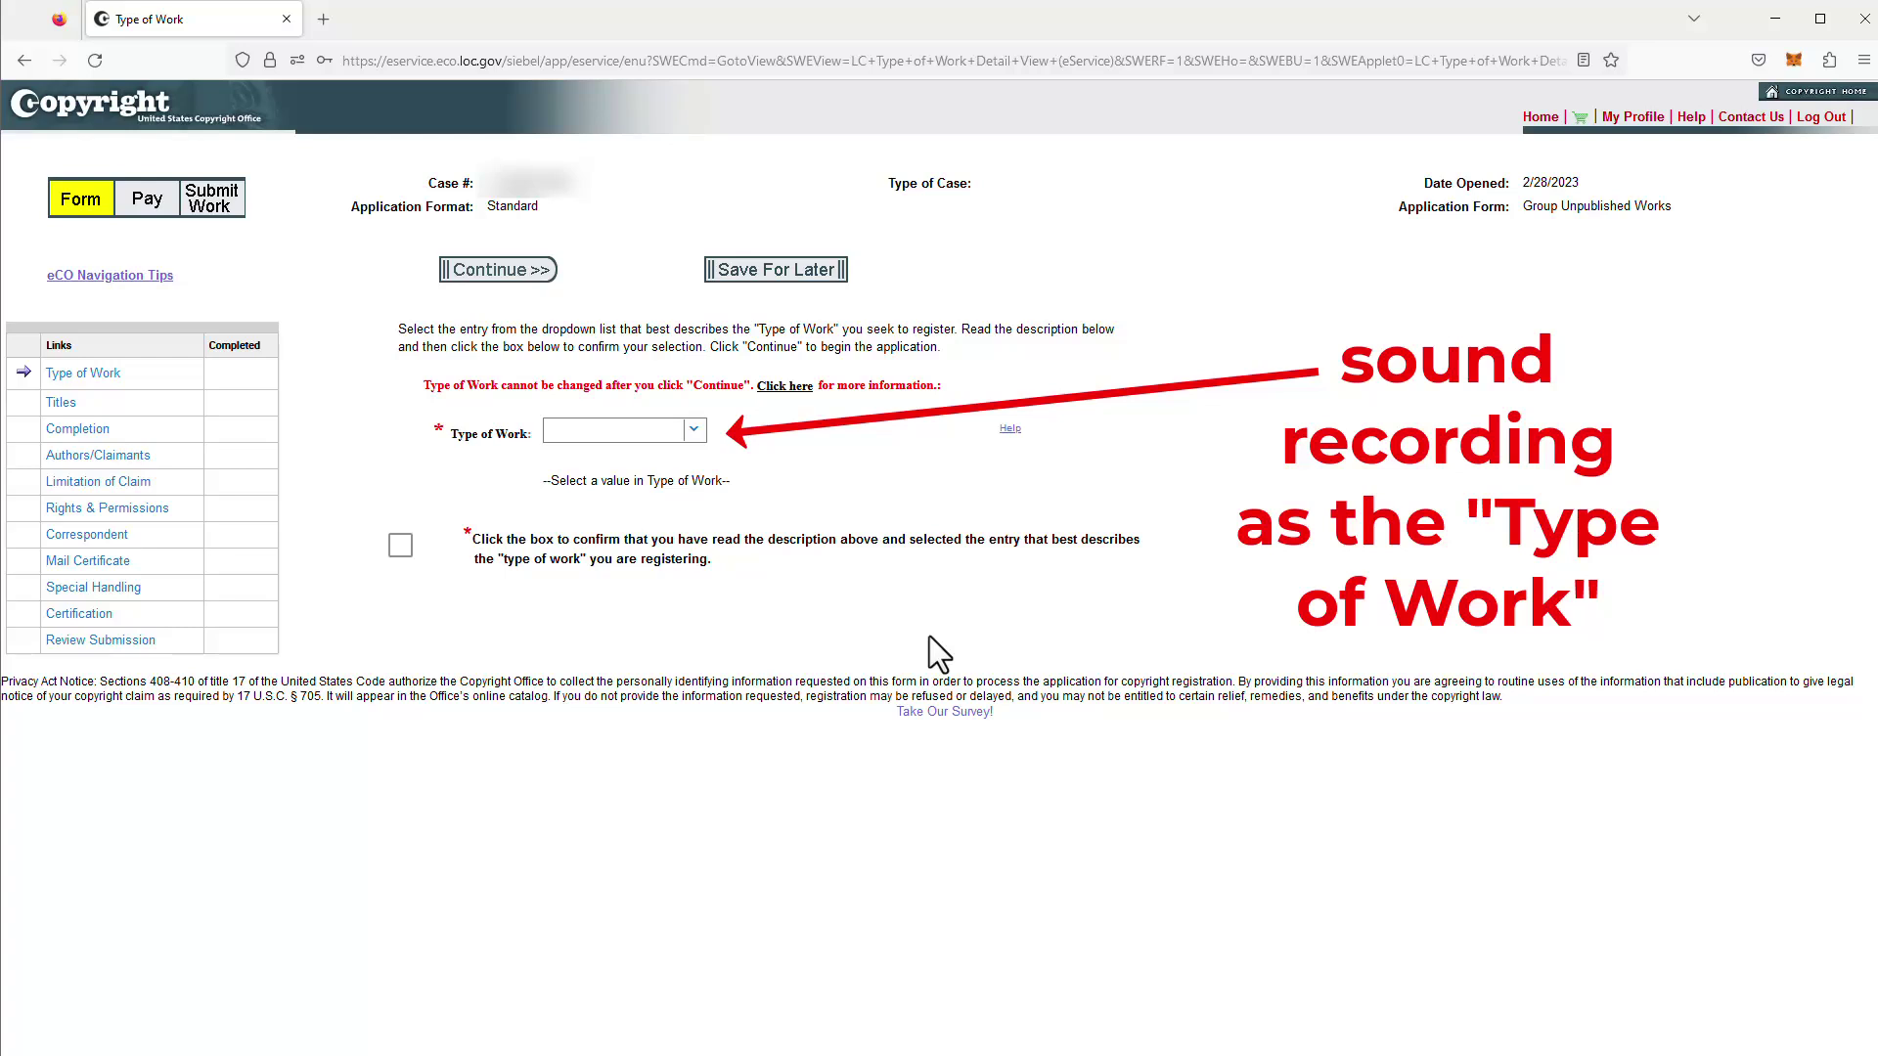
Set the type of work to Sound Recording and move on to Titles
left_click(695, 430)
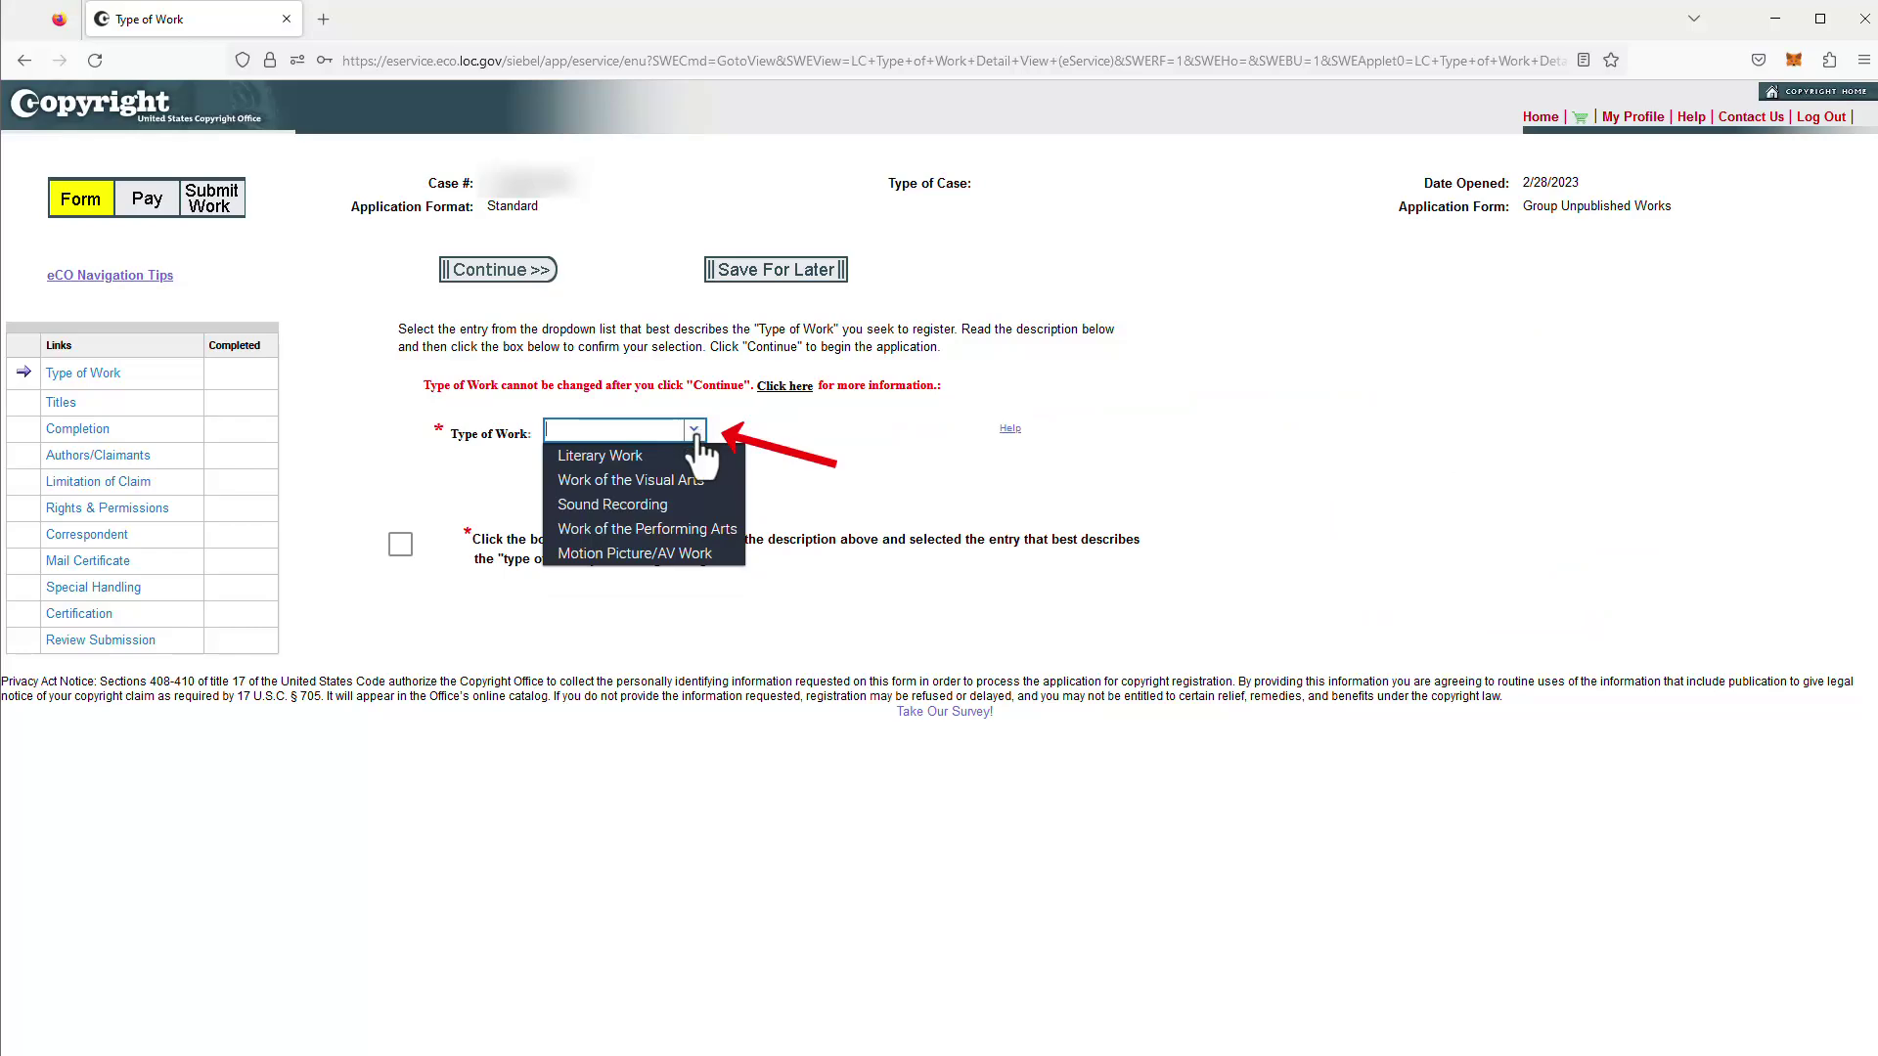
left_click(641, 505)
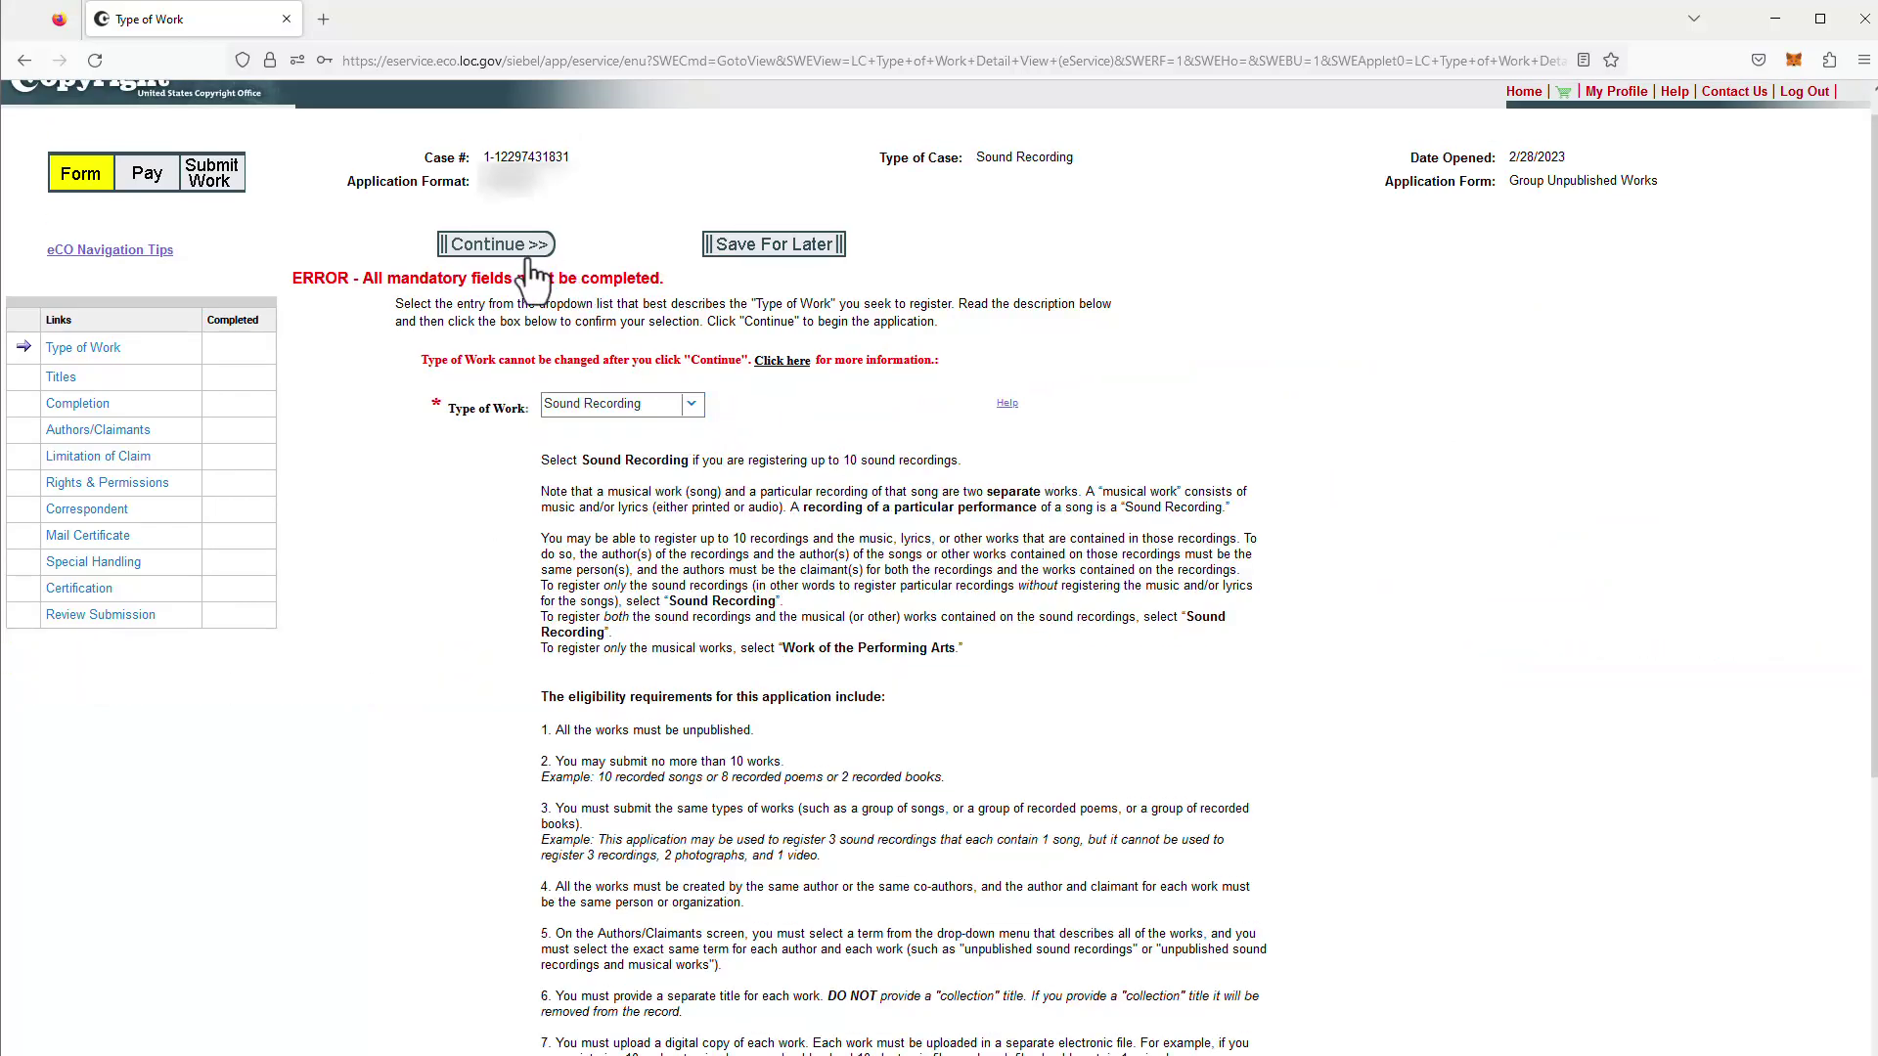
left_click(526, 247)
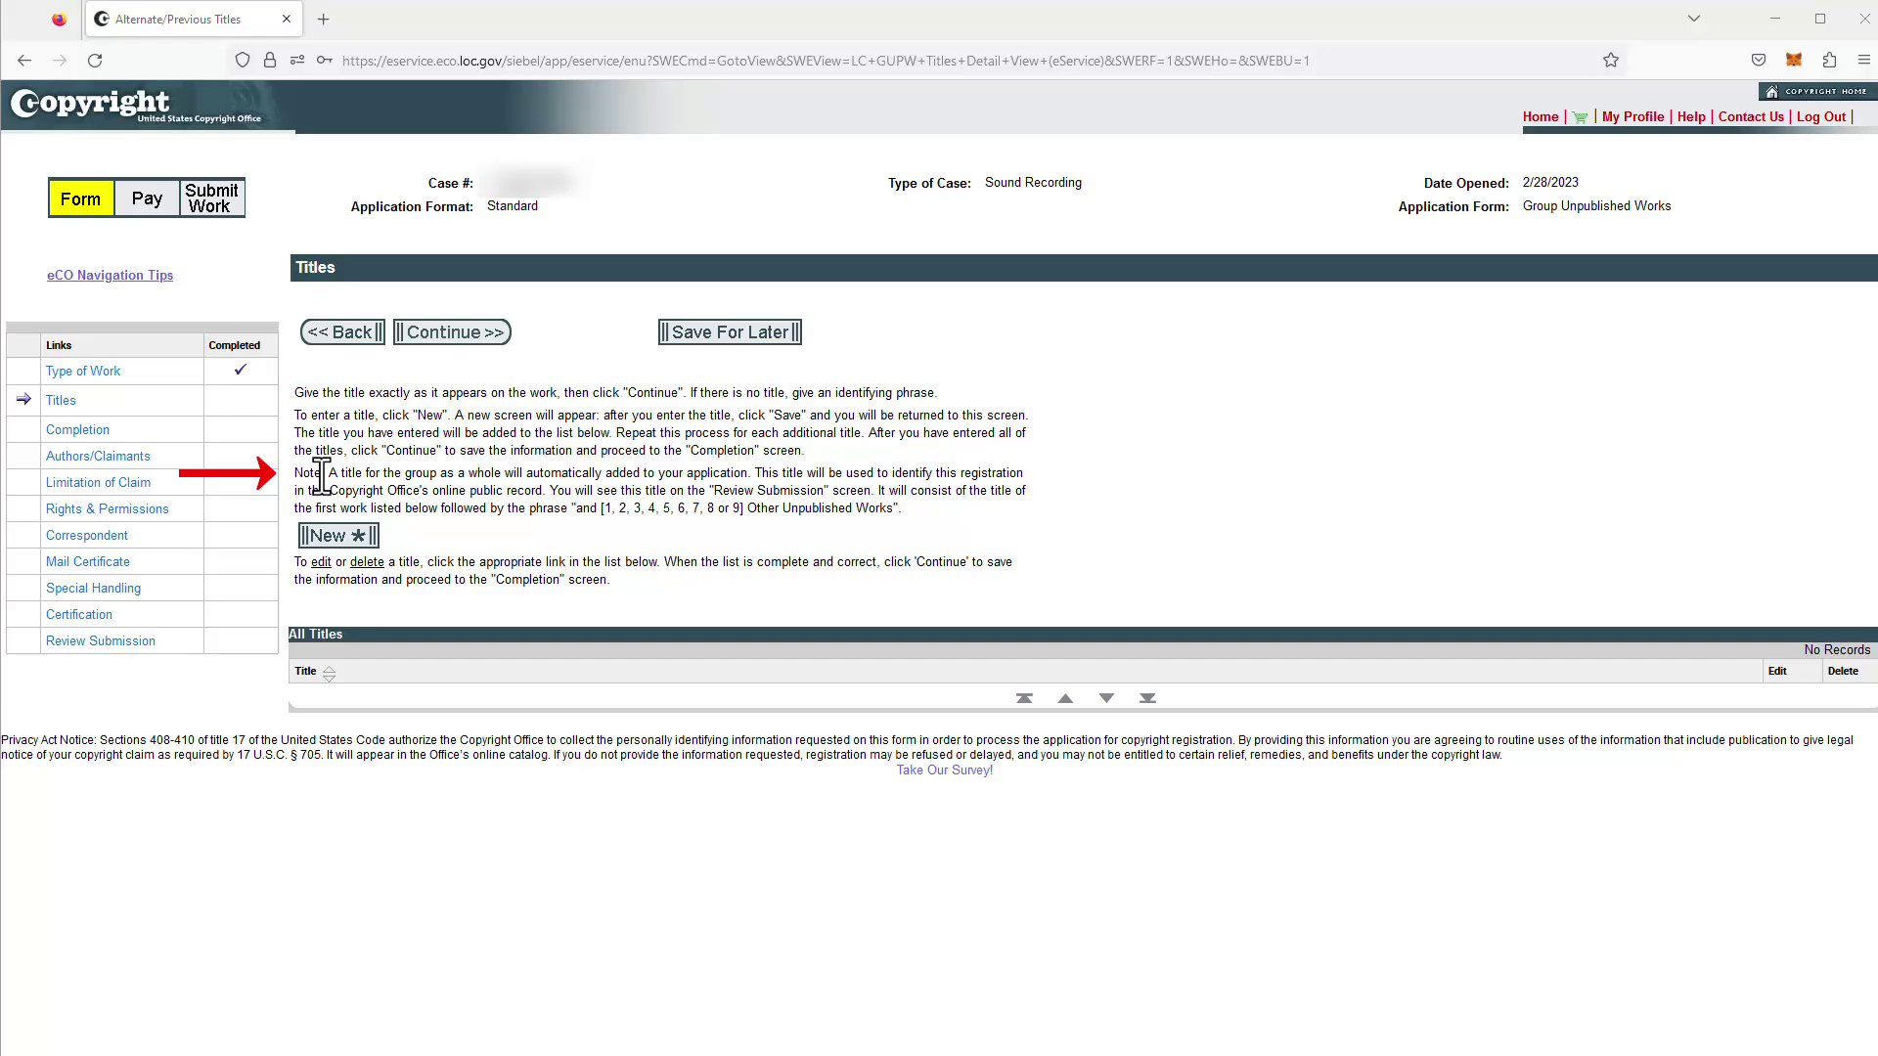
Add a pasted work title, save it, and continue to Completion
left_click(359, 536)
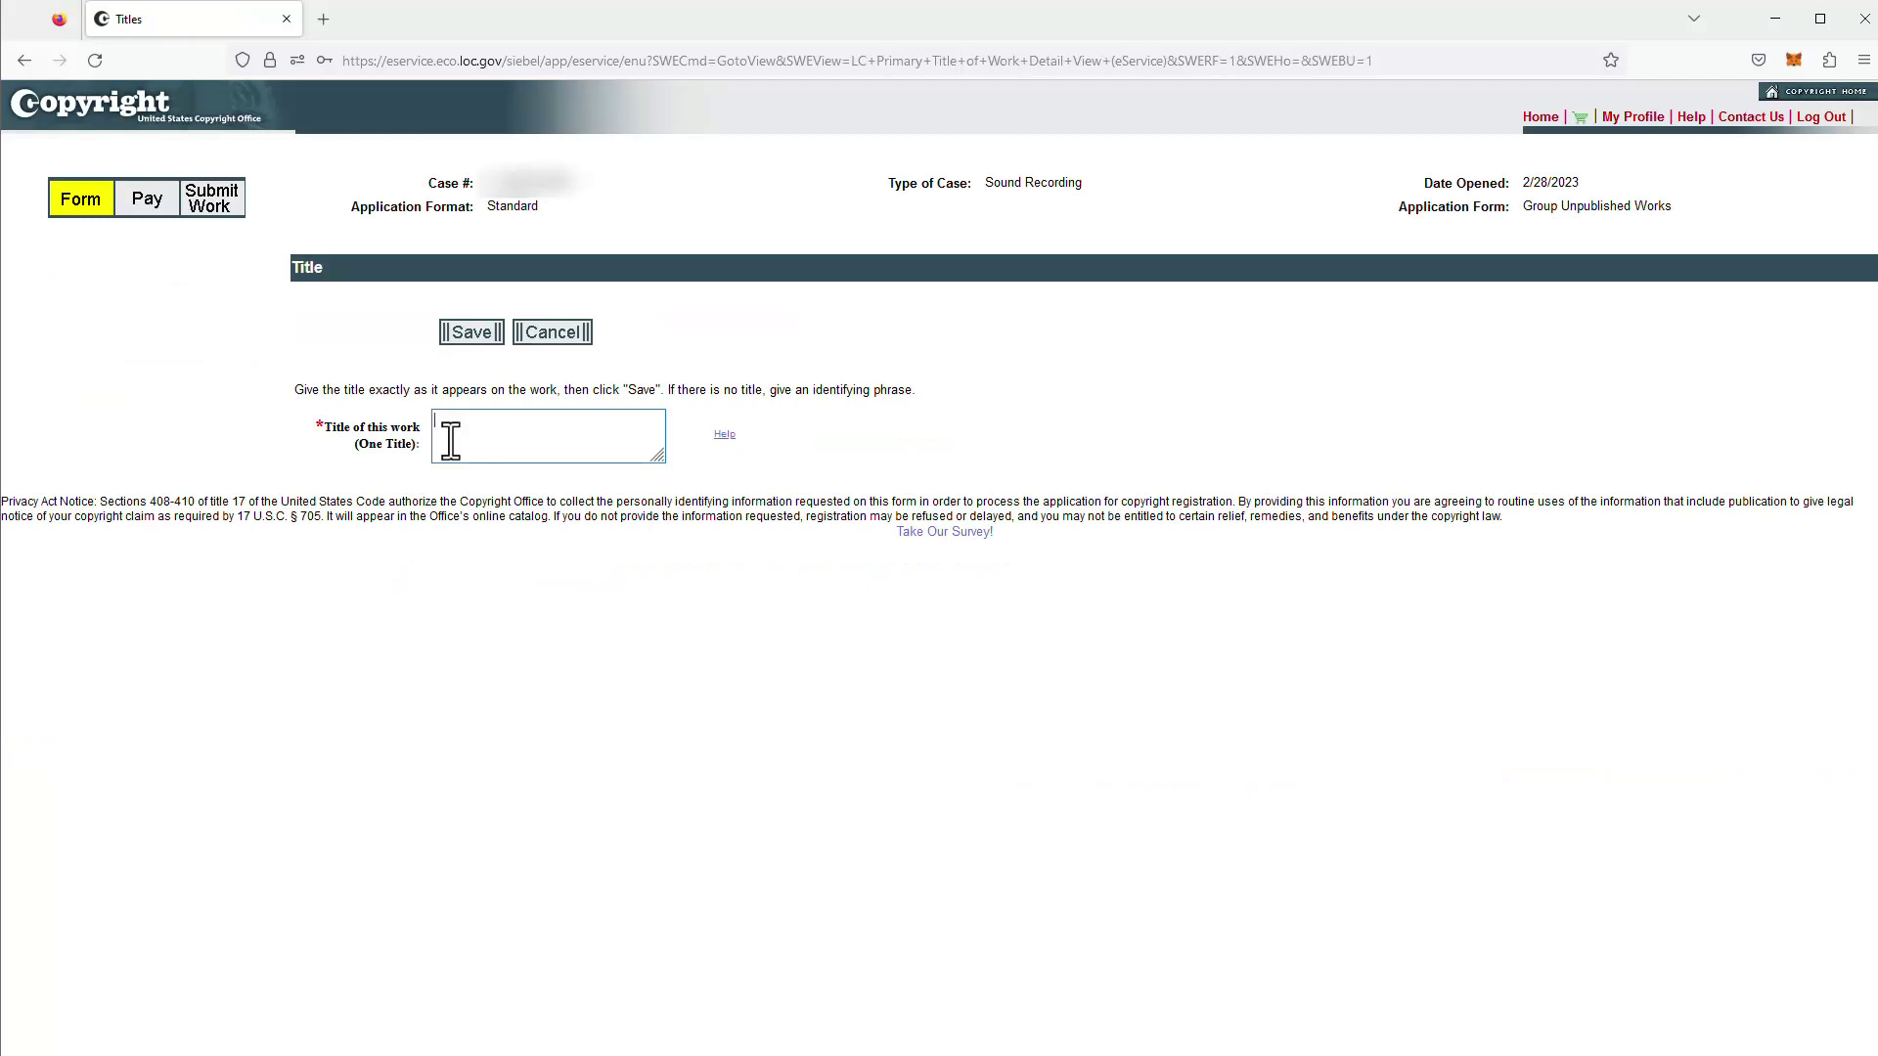
left_click(450, 440)
key("ctrl+v")
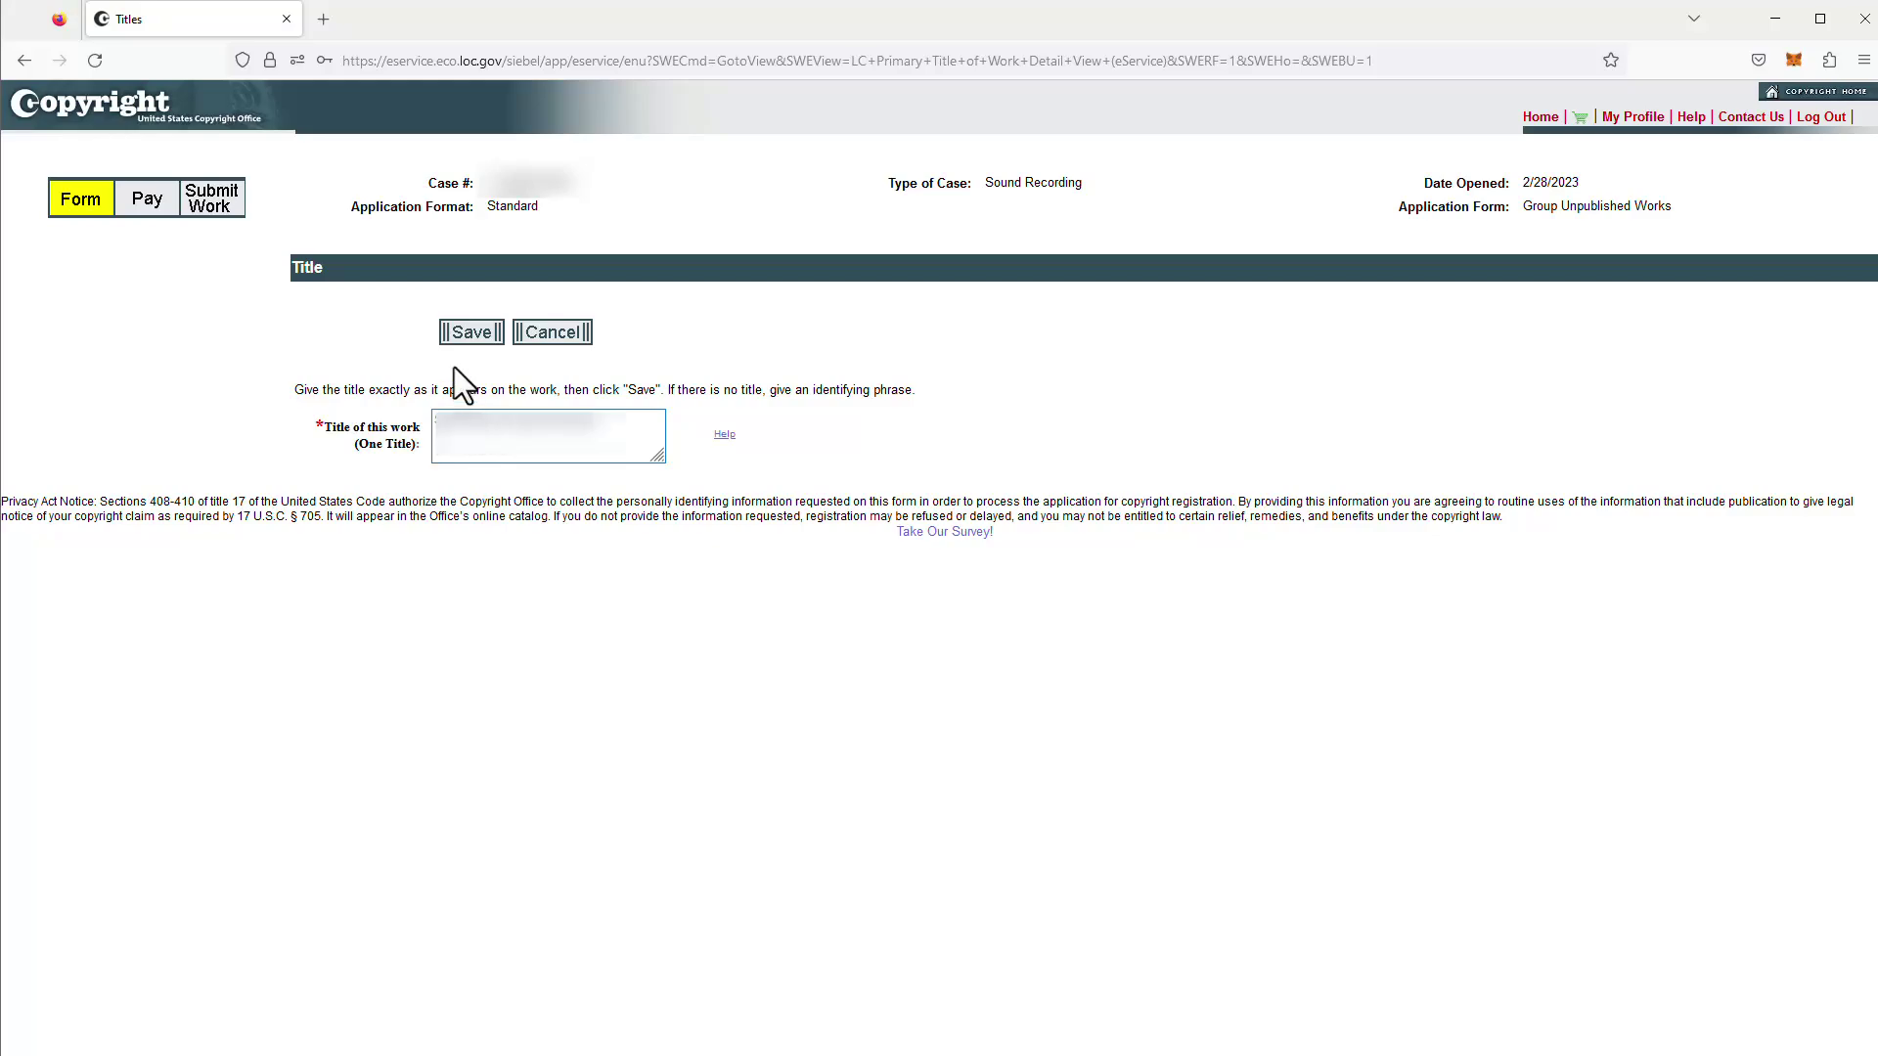
left_click(468, 333)
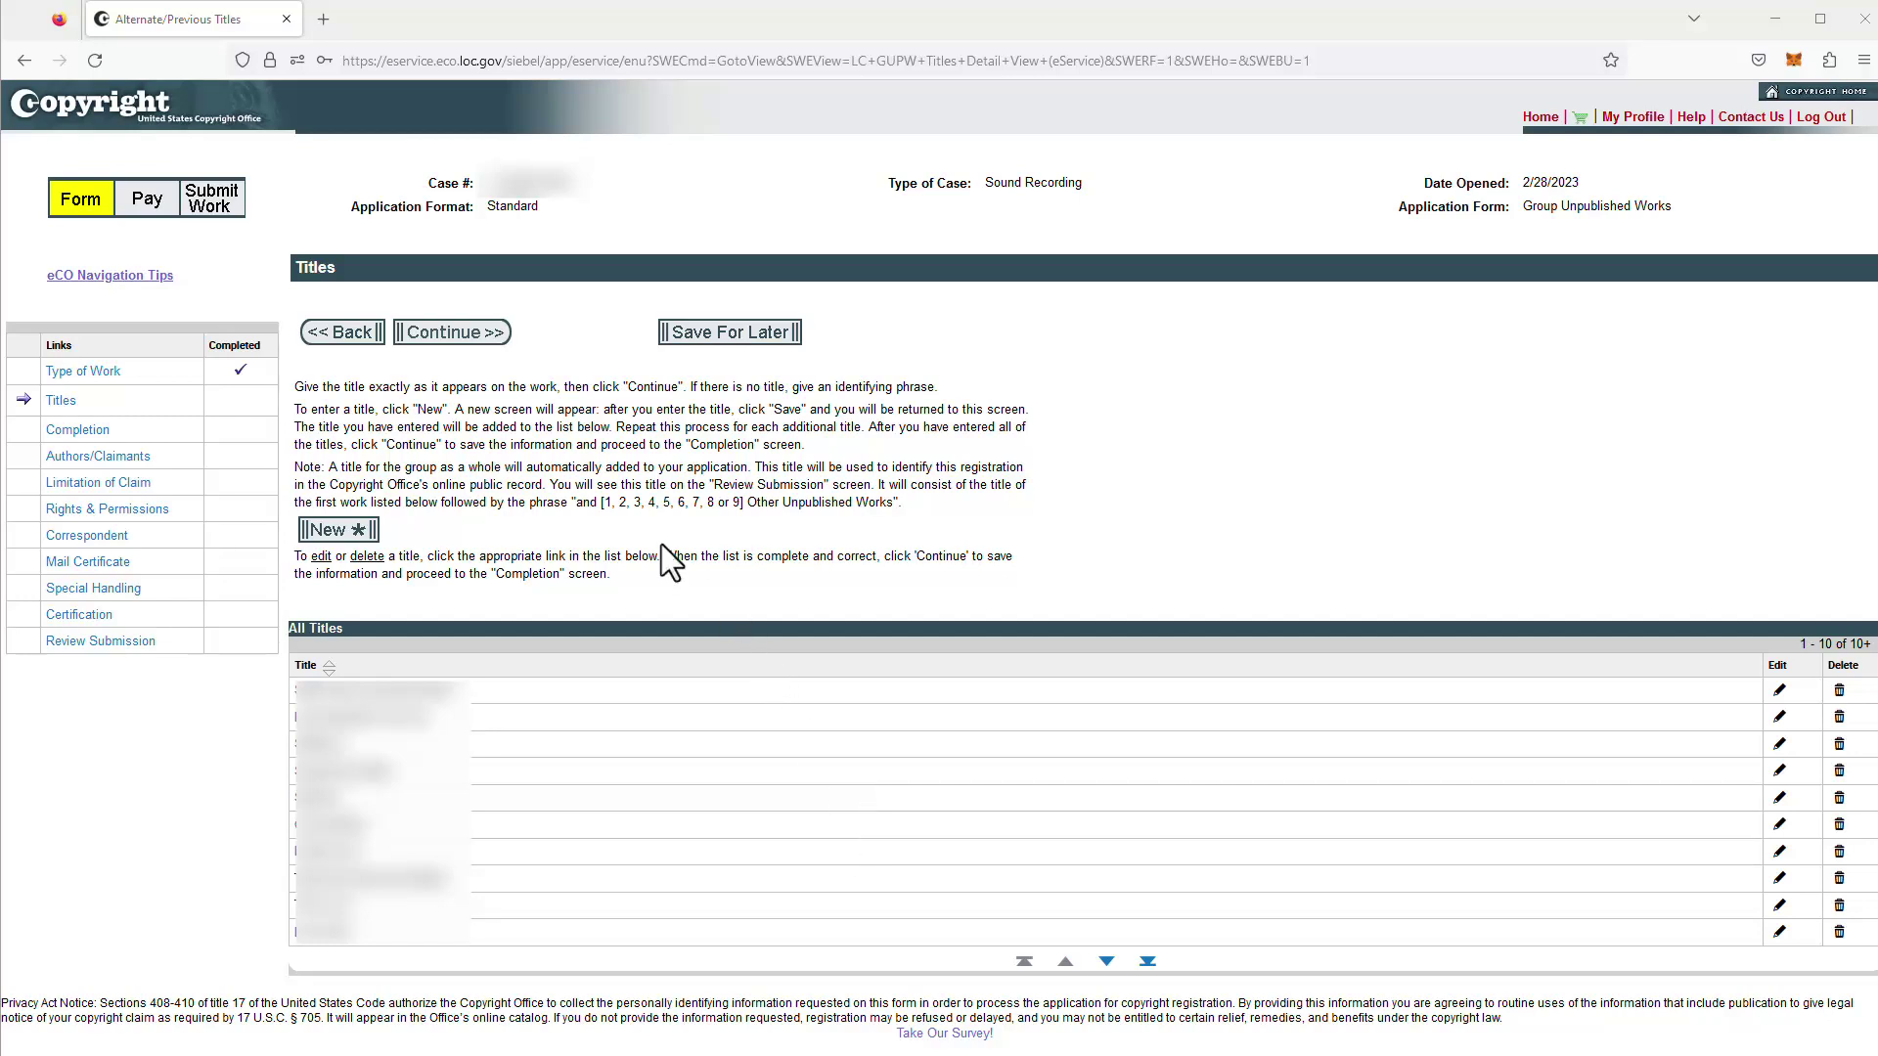
left_click(478, 334)
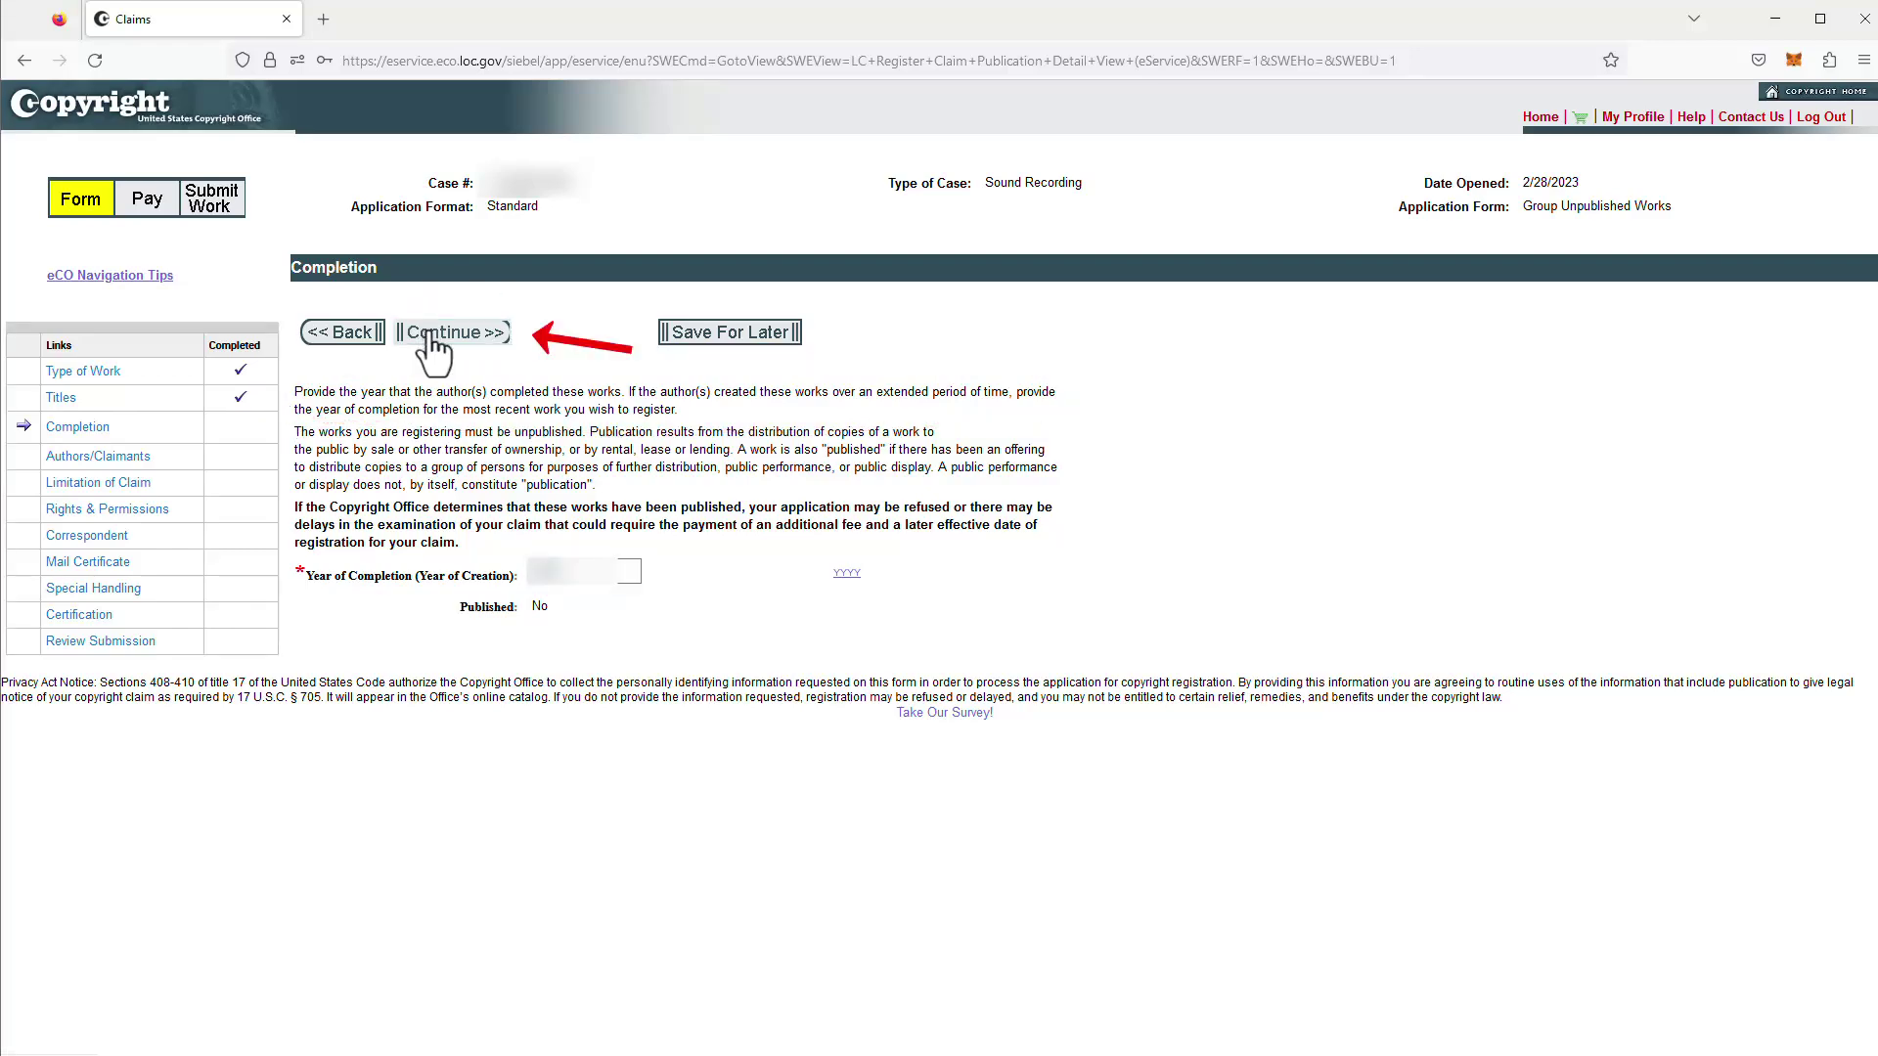
Continue past Completion and add a new author/claimant entry
left_click(430, 335)
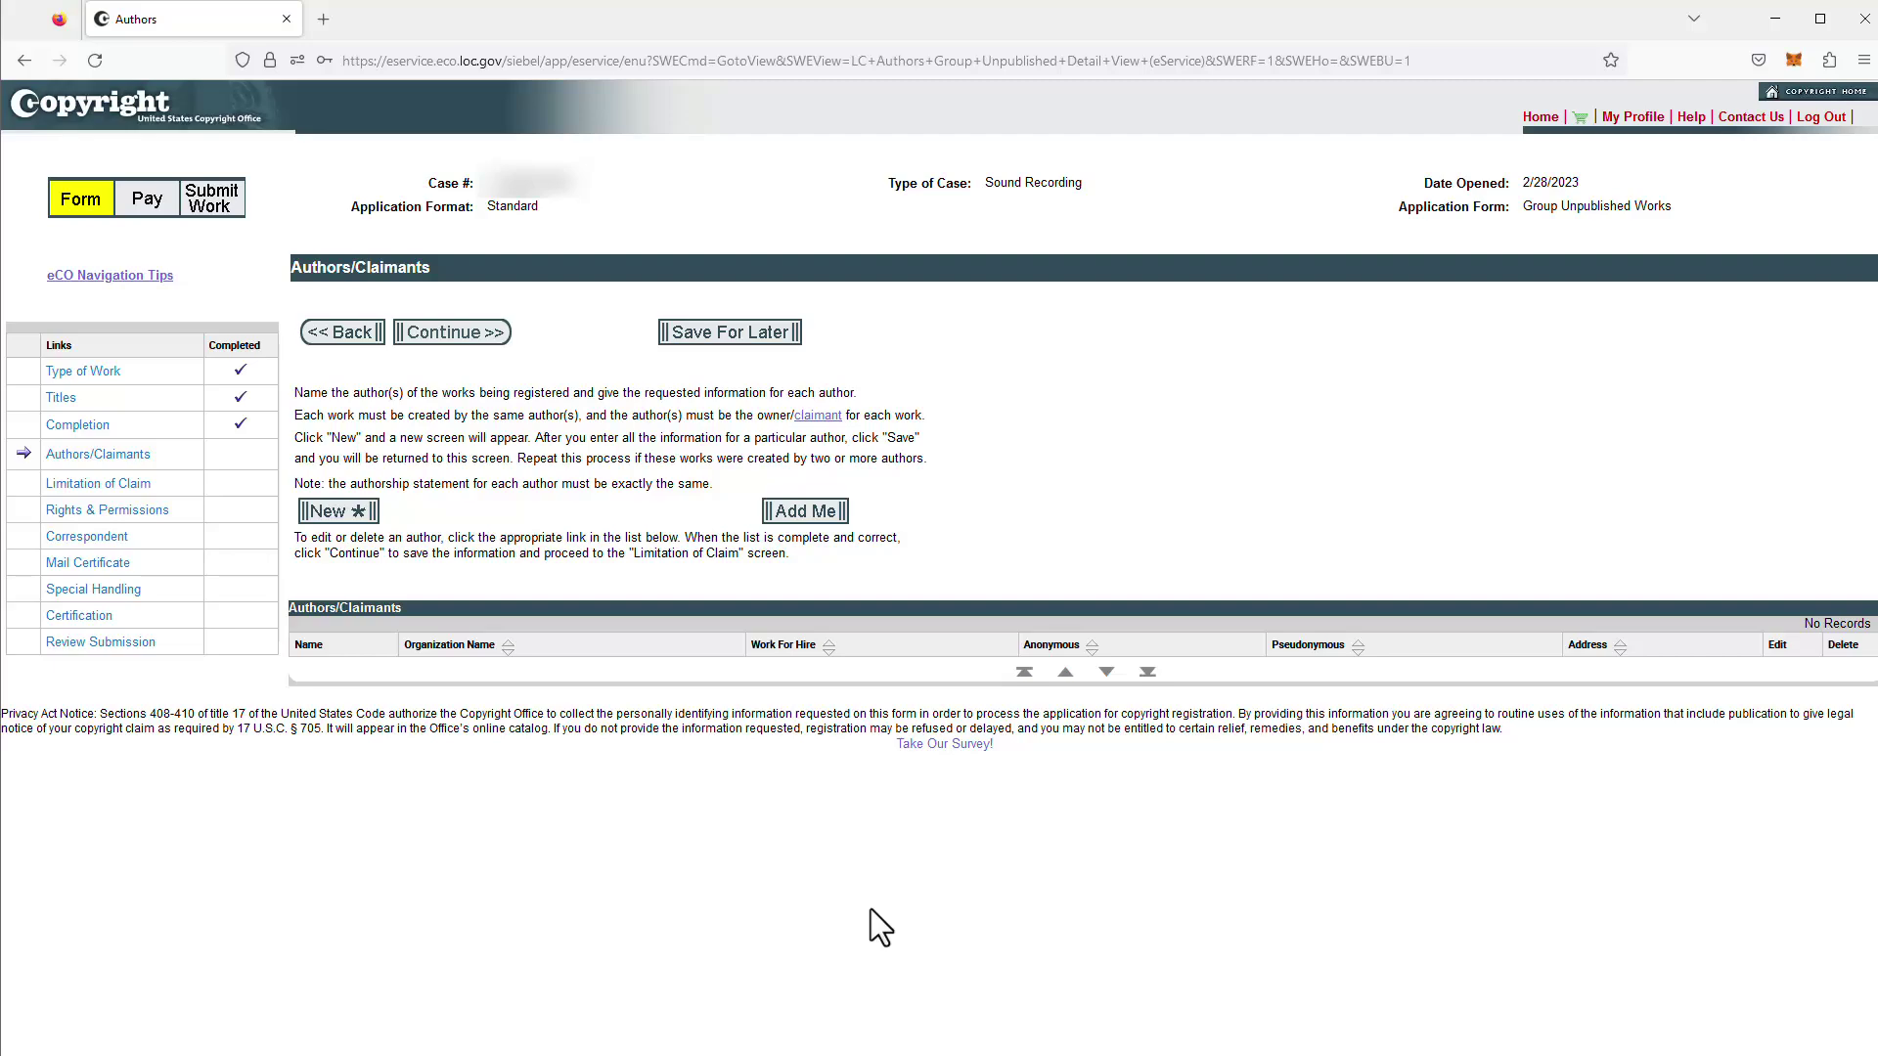
left_click(339, 511)
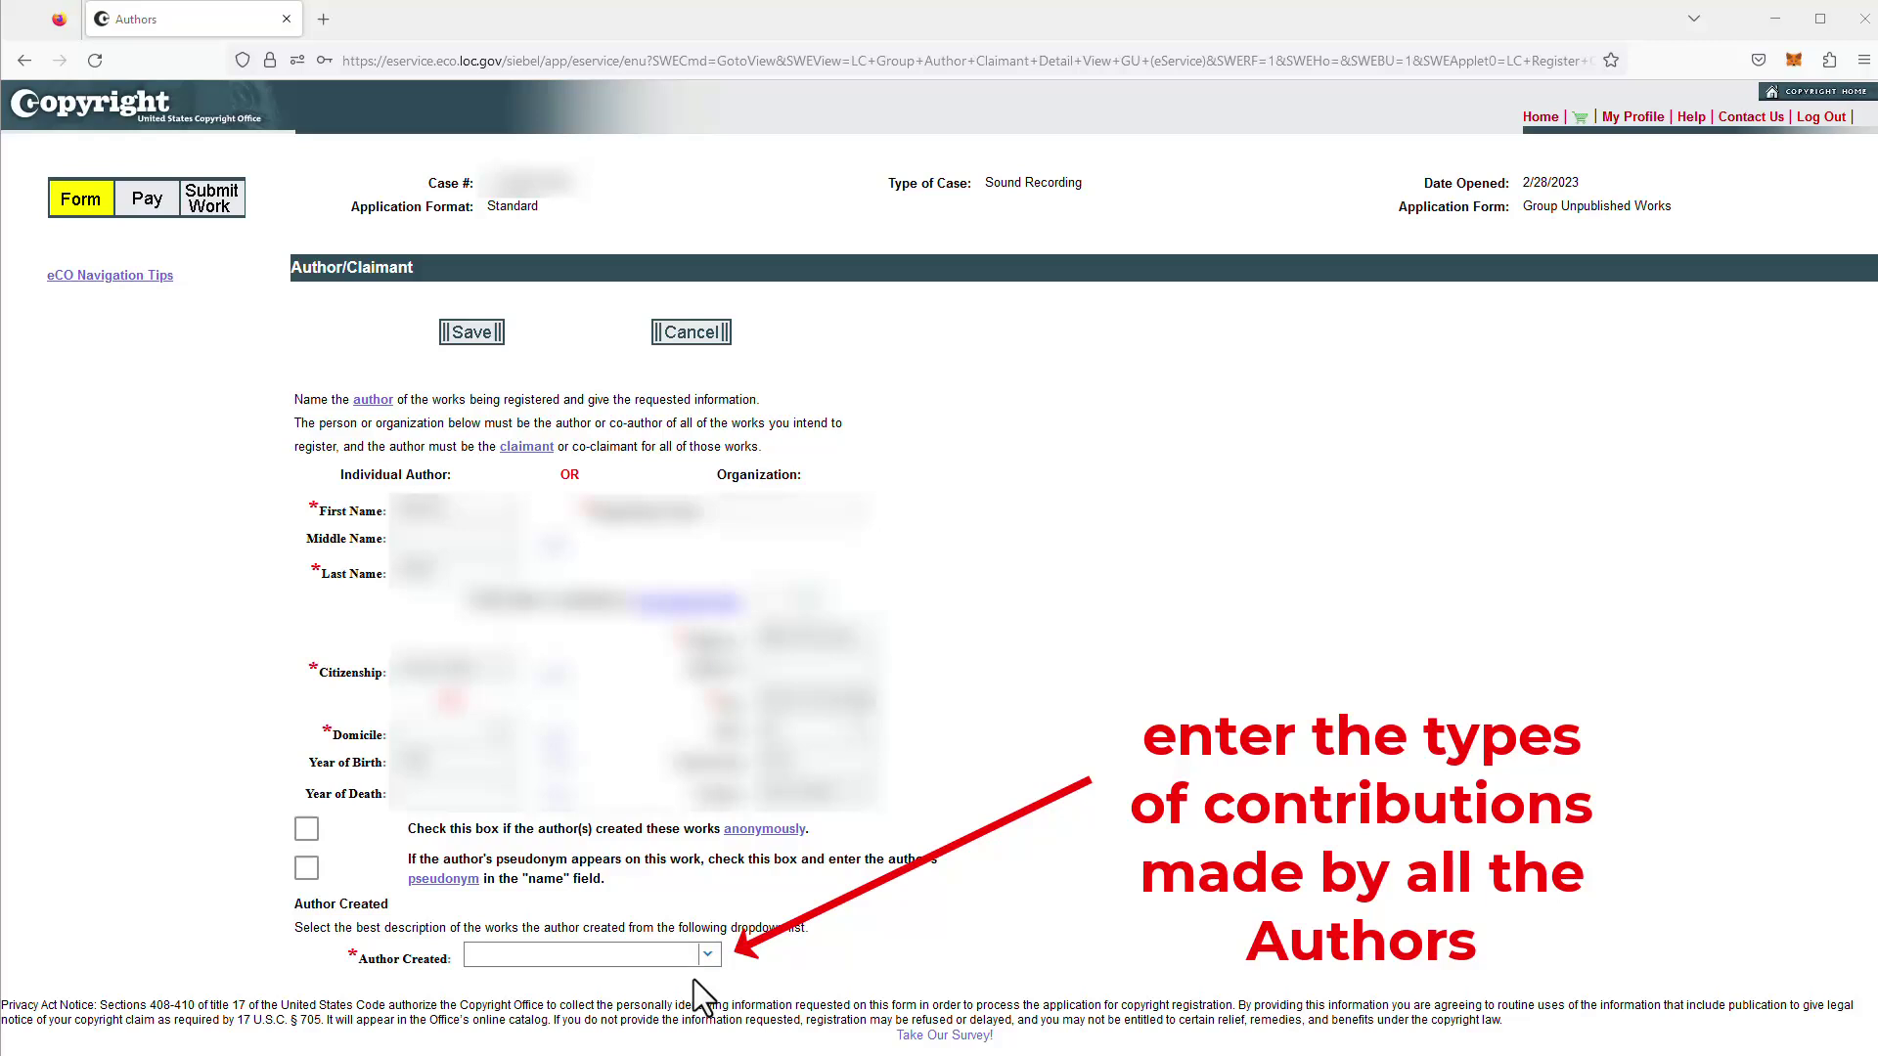
Set Author Created to 'Unpublished Sound Recordings and Musical Works' and save the author
left_click(707, 955)
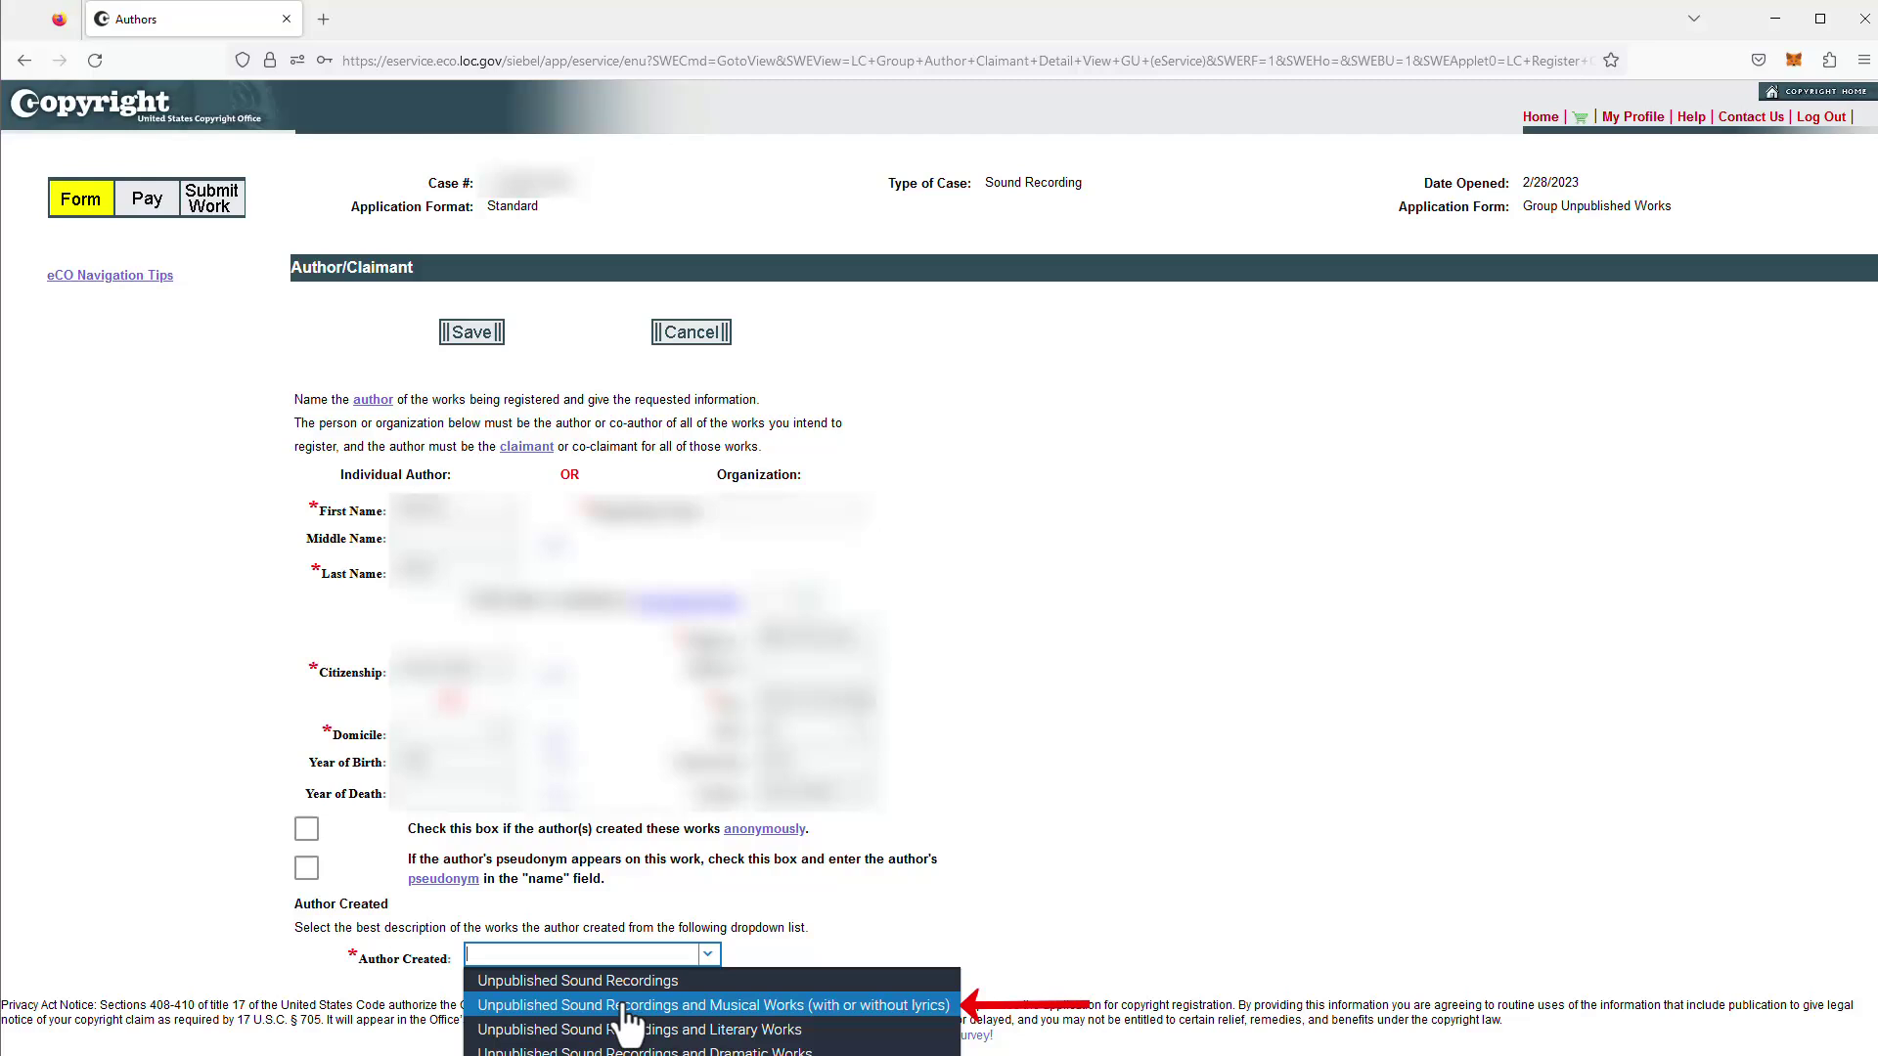
left_click(623, 1007)
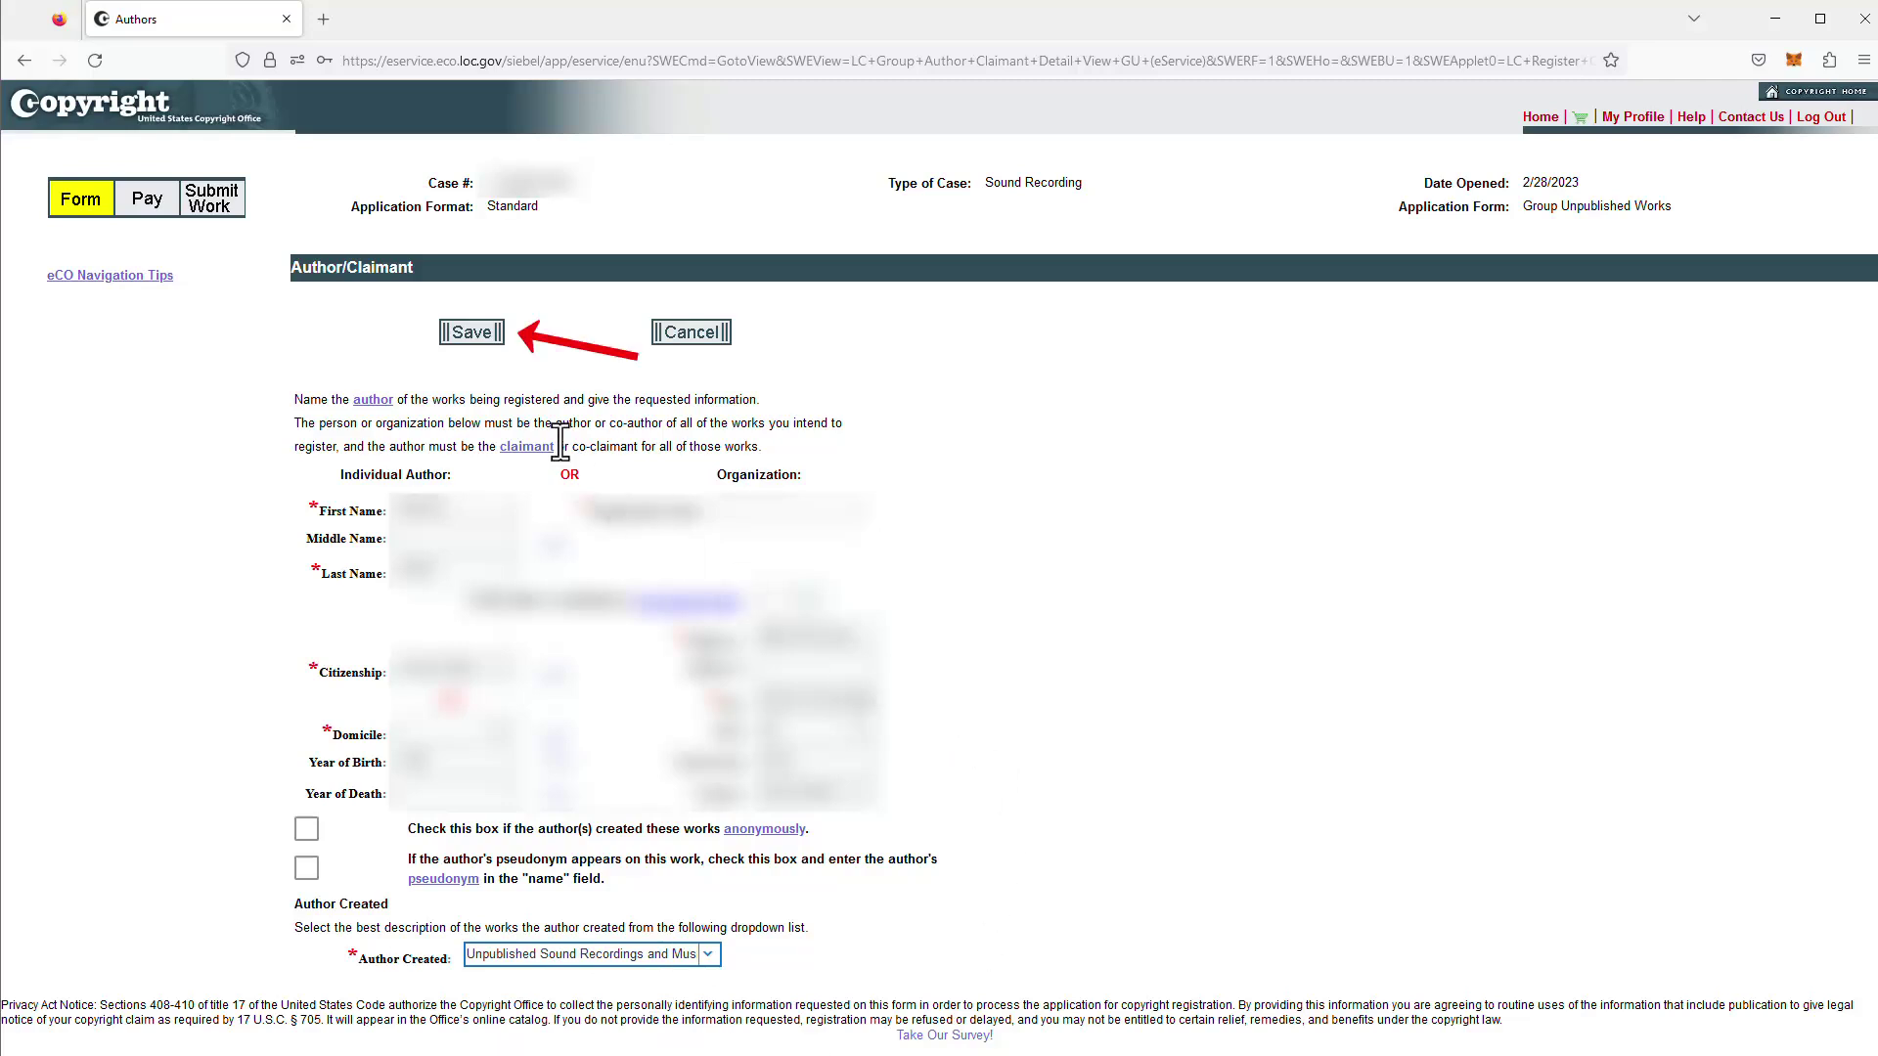
left_click(484, 335)
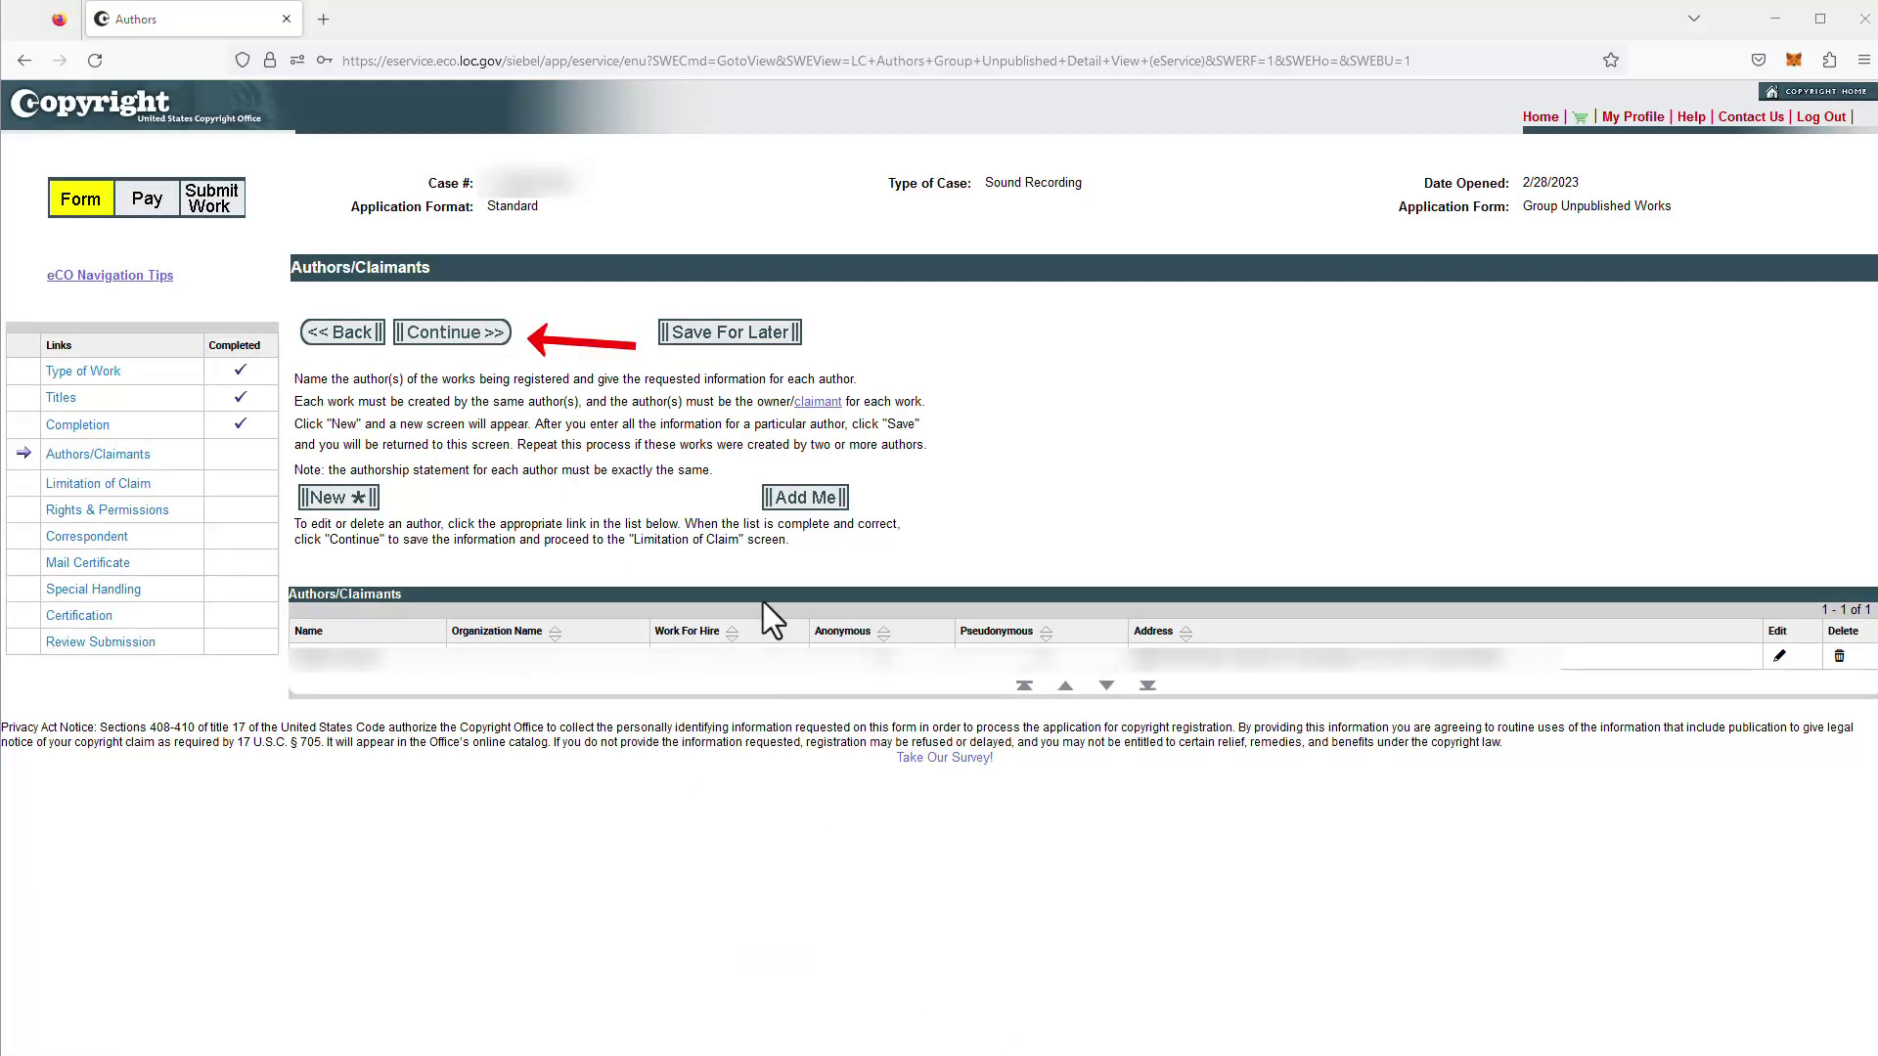
Continue past Authors/Claimants, leaving Limitation of Claim blank
left_click(468, 335)
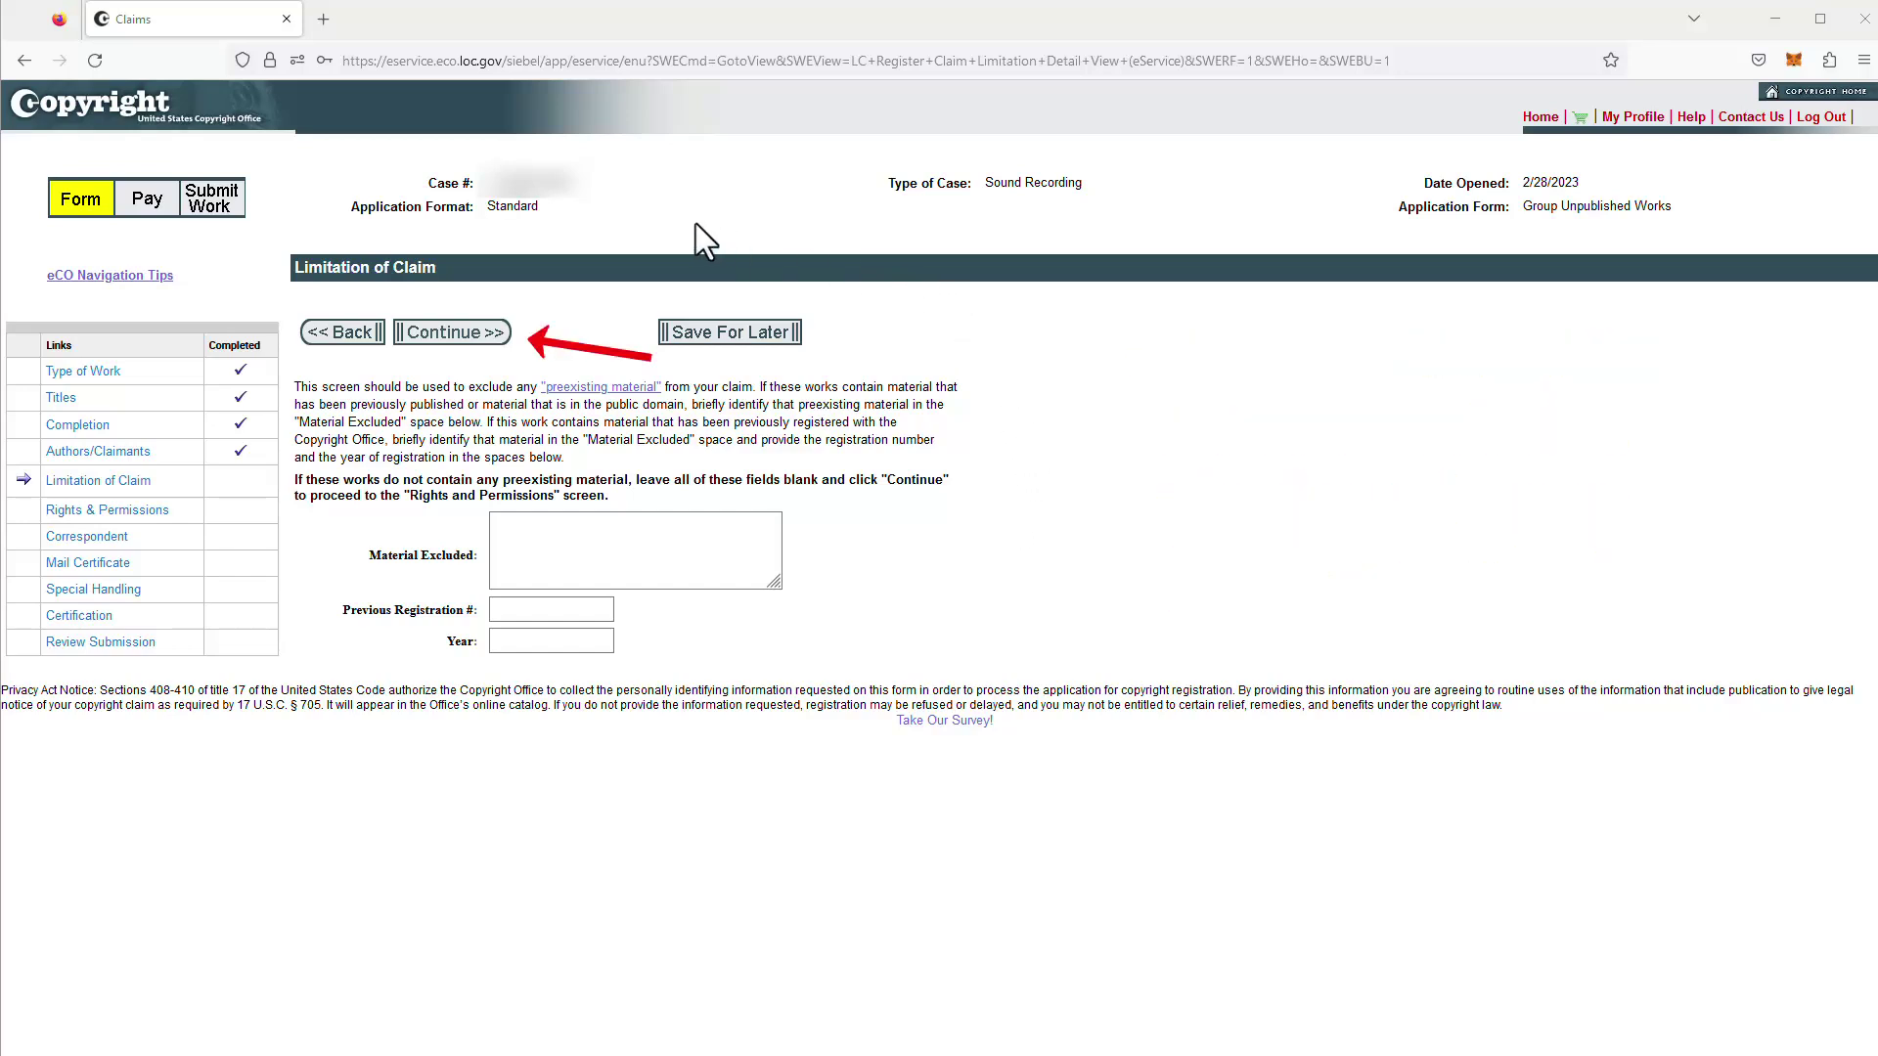
left_click(439, 333)
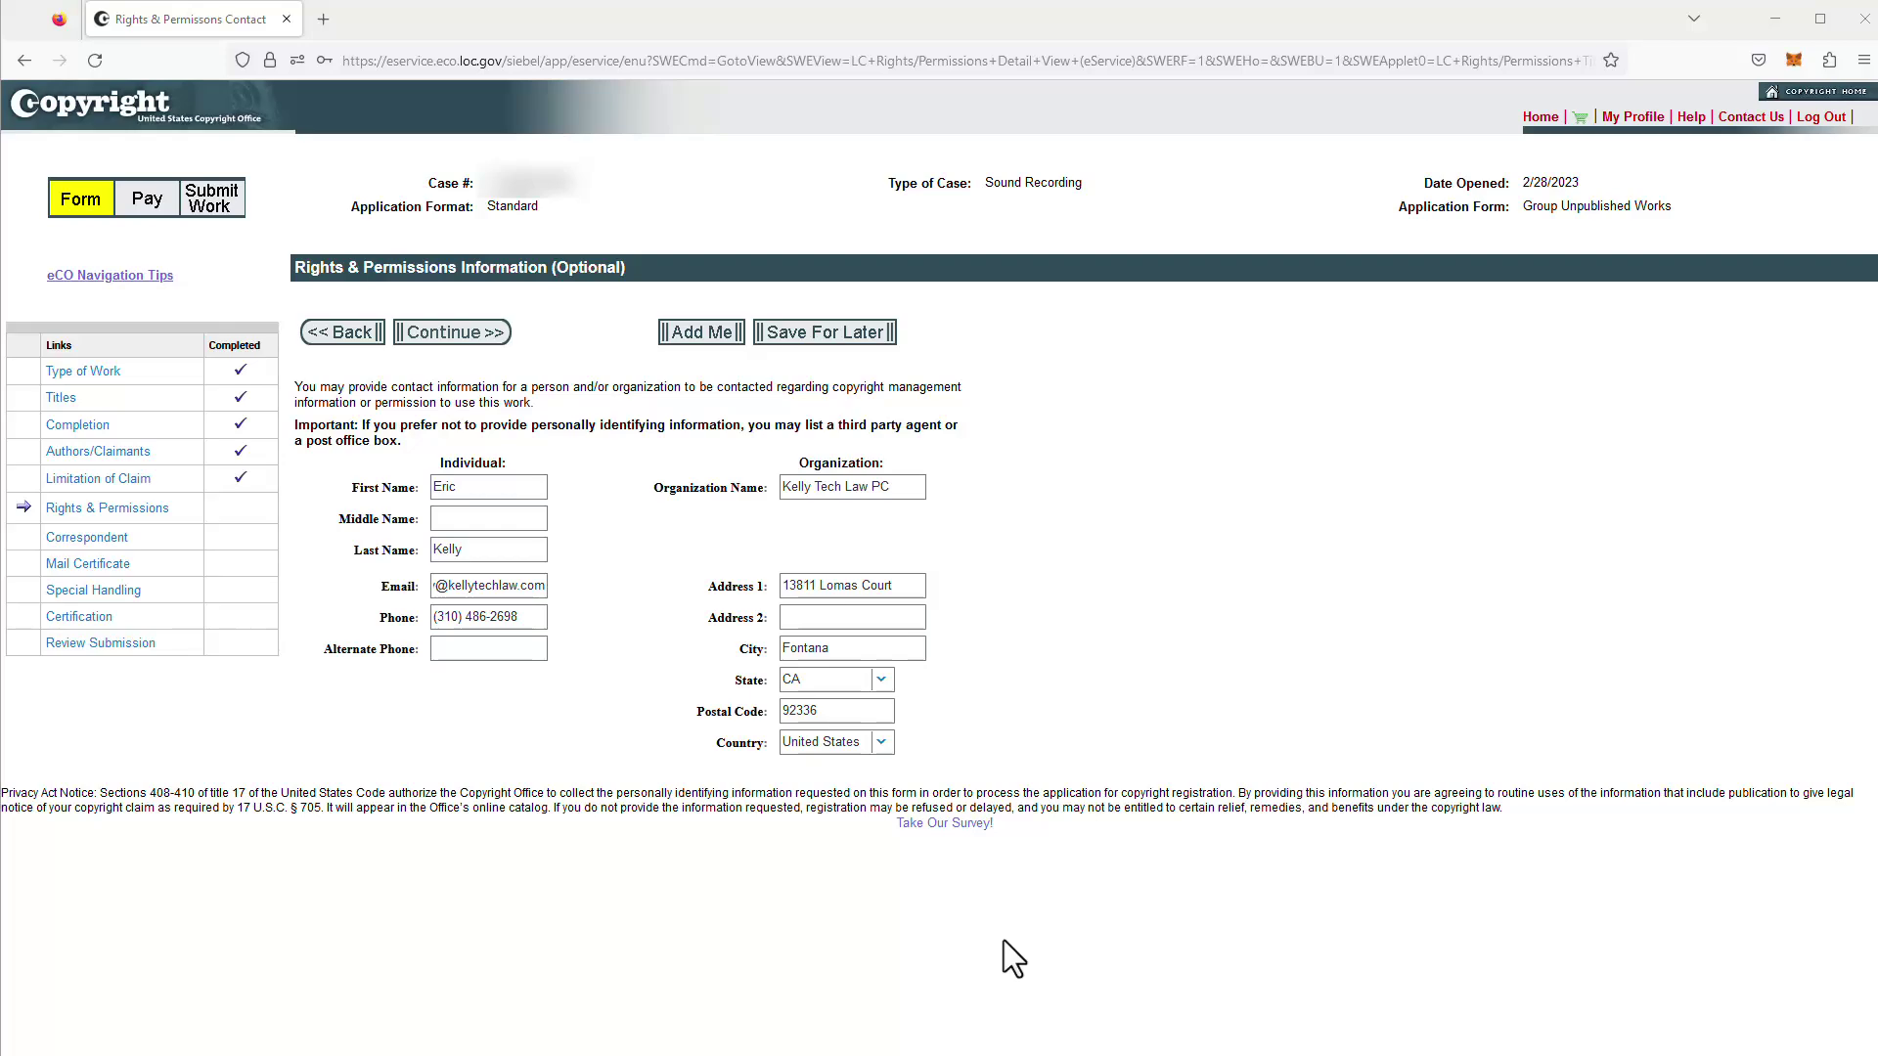
Accept the Rights & Permissions contact details and continue to Correspondent
left_click(472, 336)
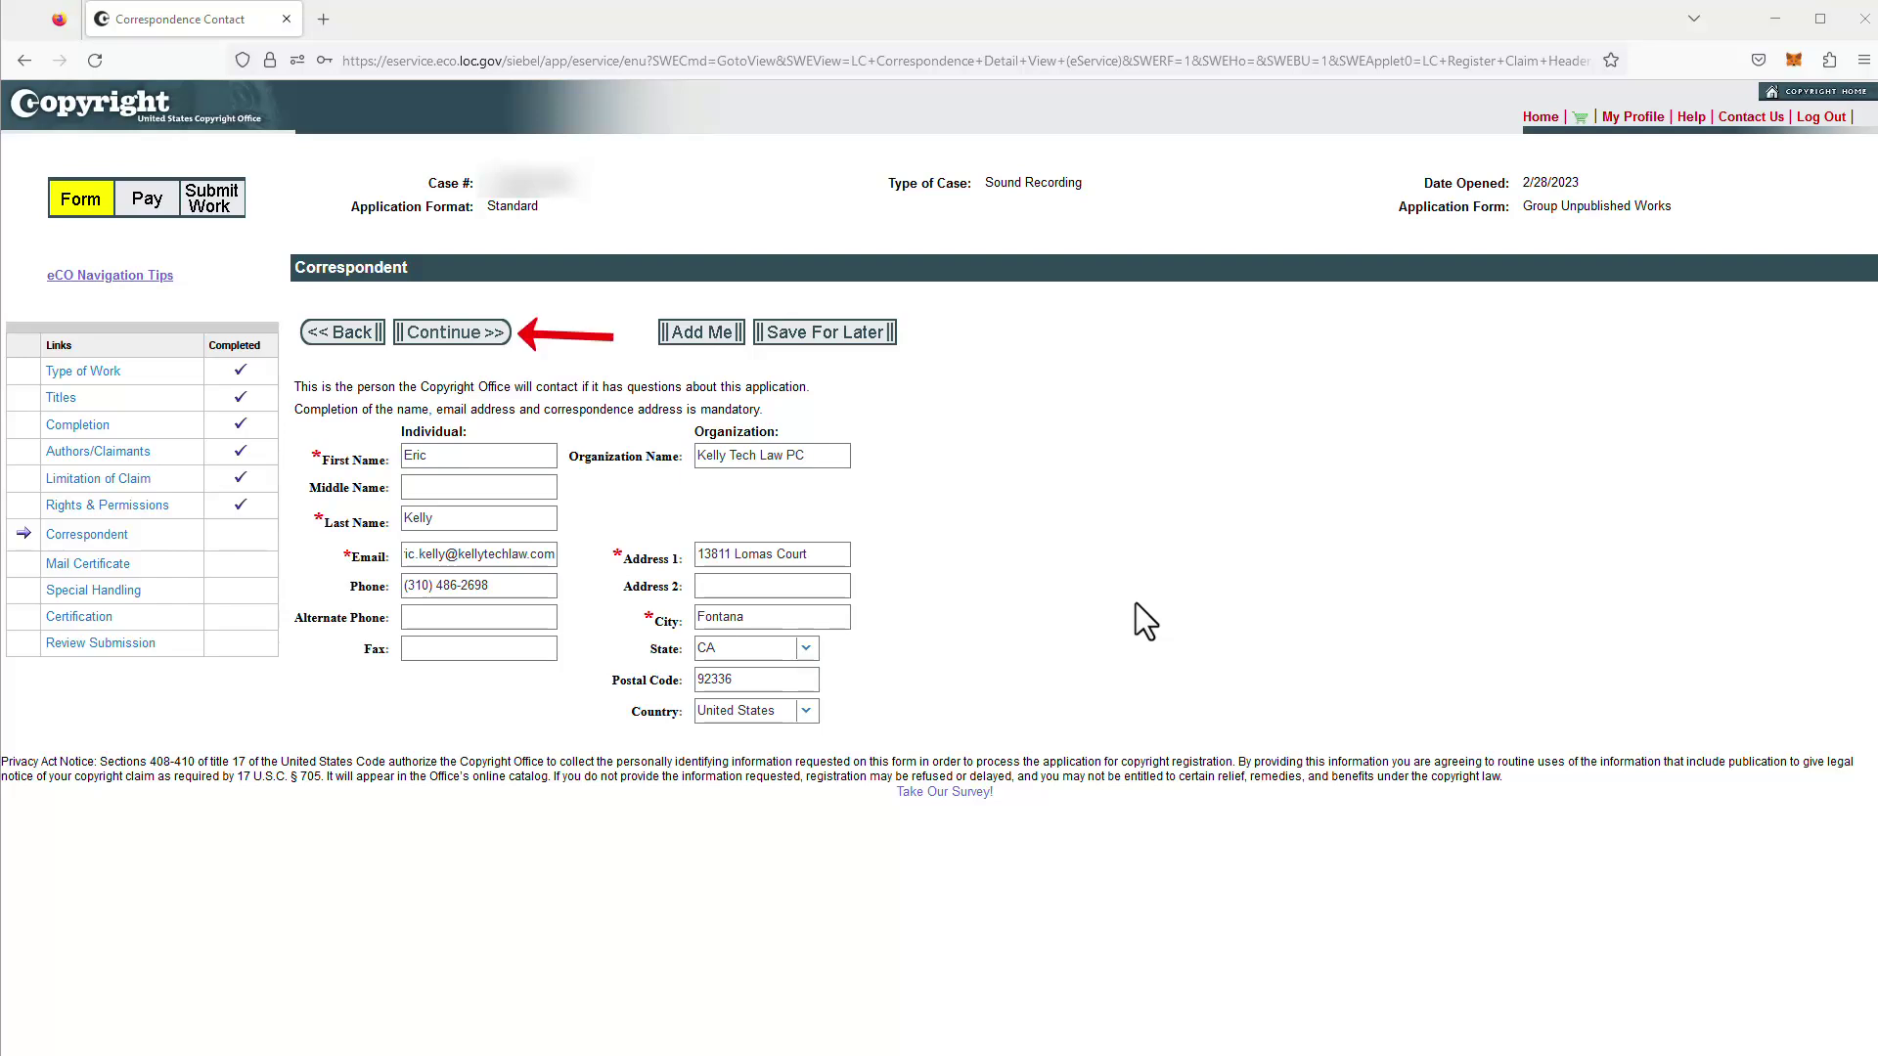
Accept the Correspondent details and continue to Mail Certificate
left_click(457, 332)
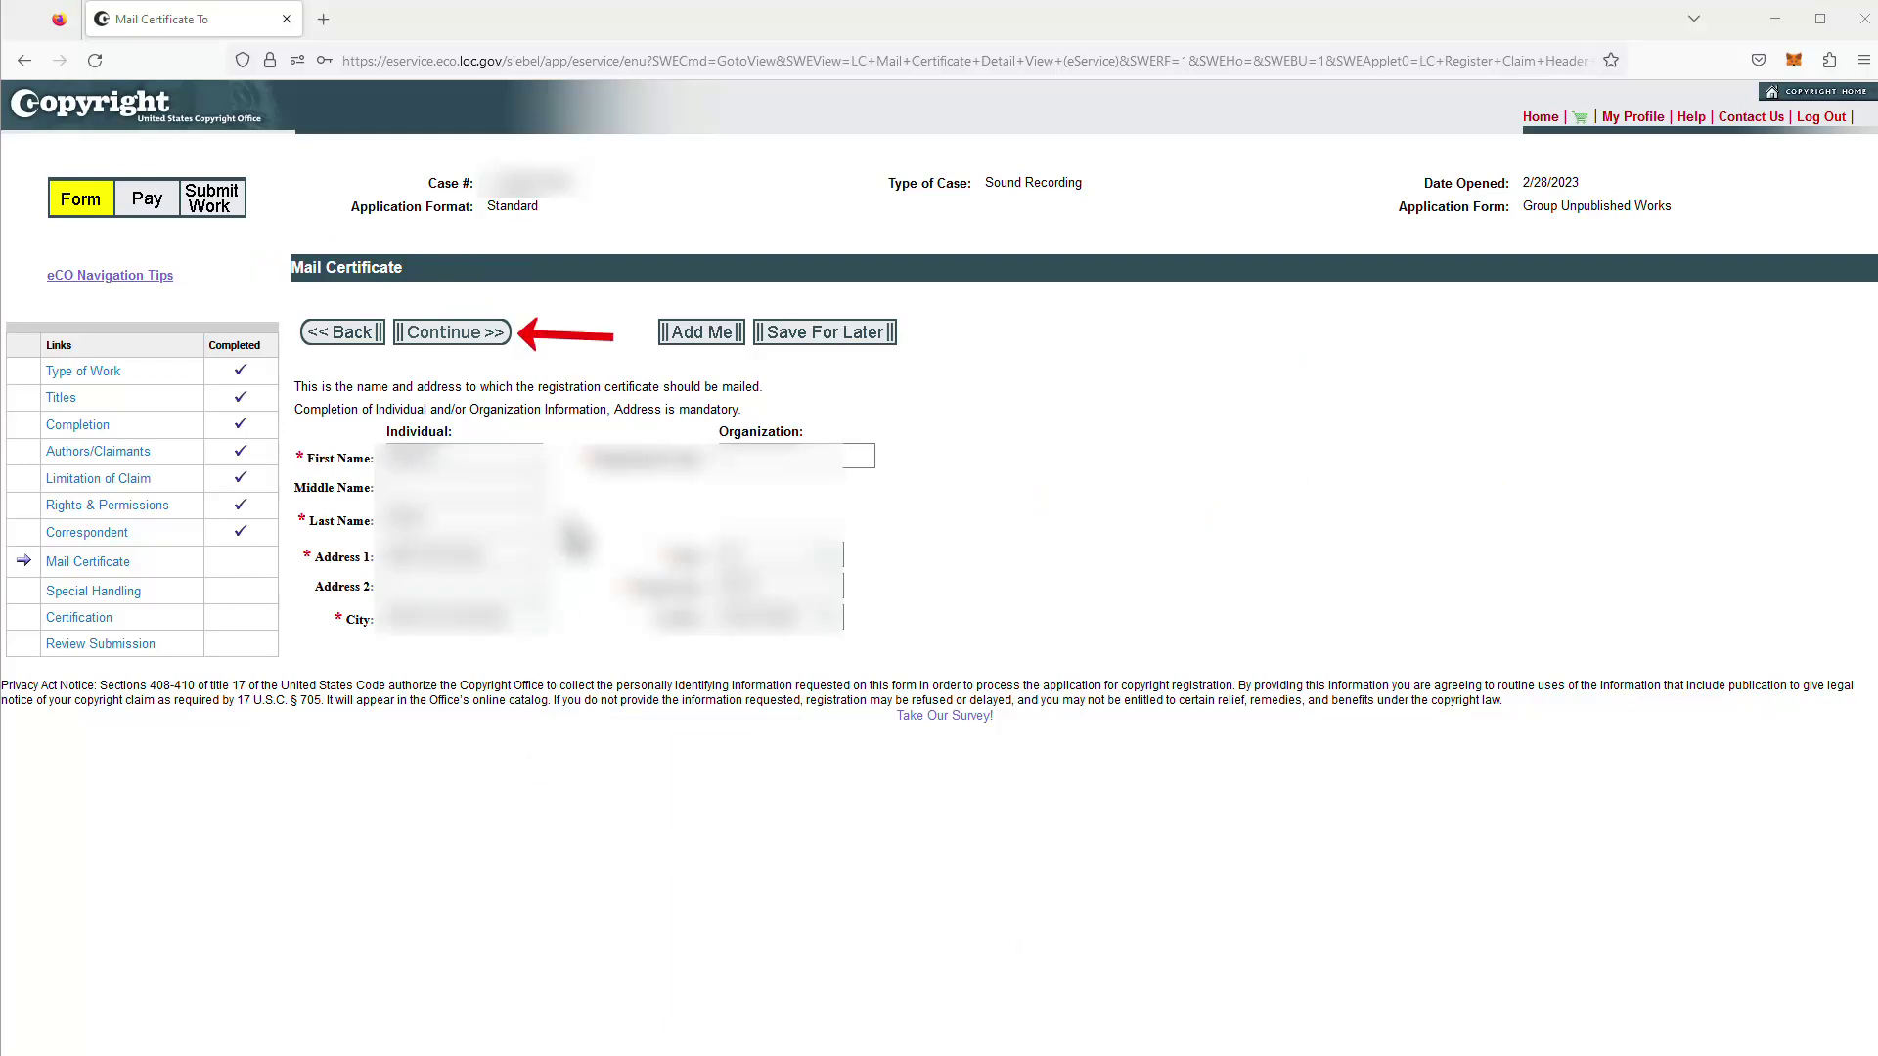
Finish the Mail Certificate page and move on to the optional Special Handling step
left_click(491, 337)
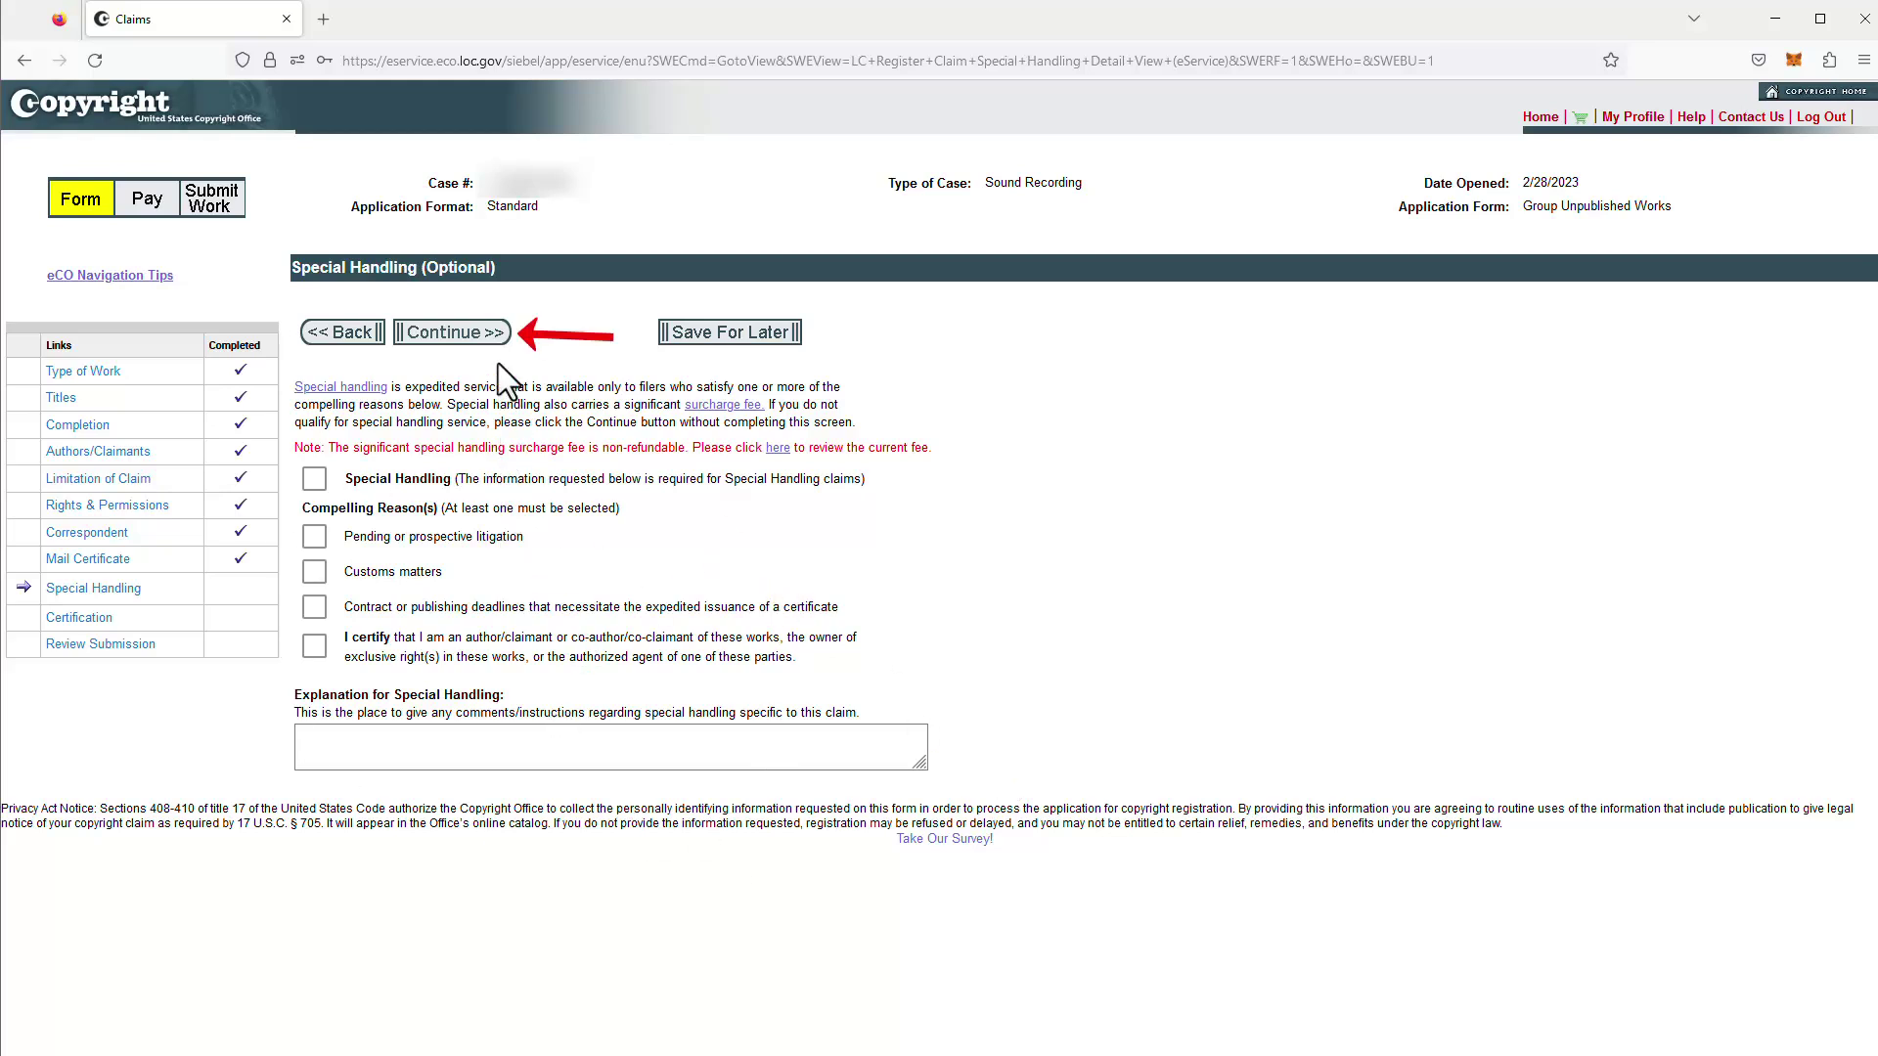
Skip Special Handling, tick the authorized-agent statement, and enter the certifying individual's full name
left_click(473, 335)
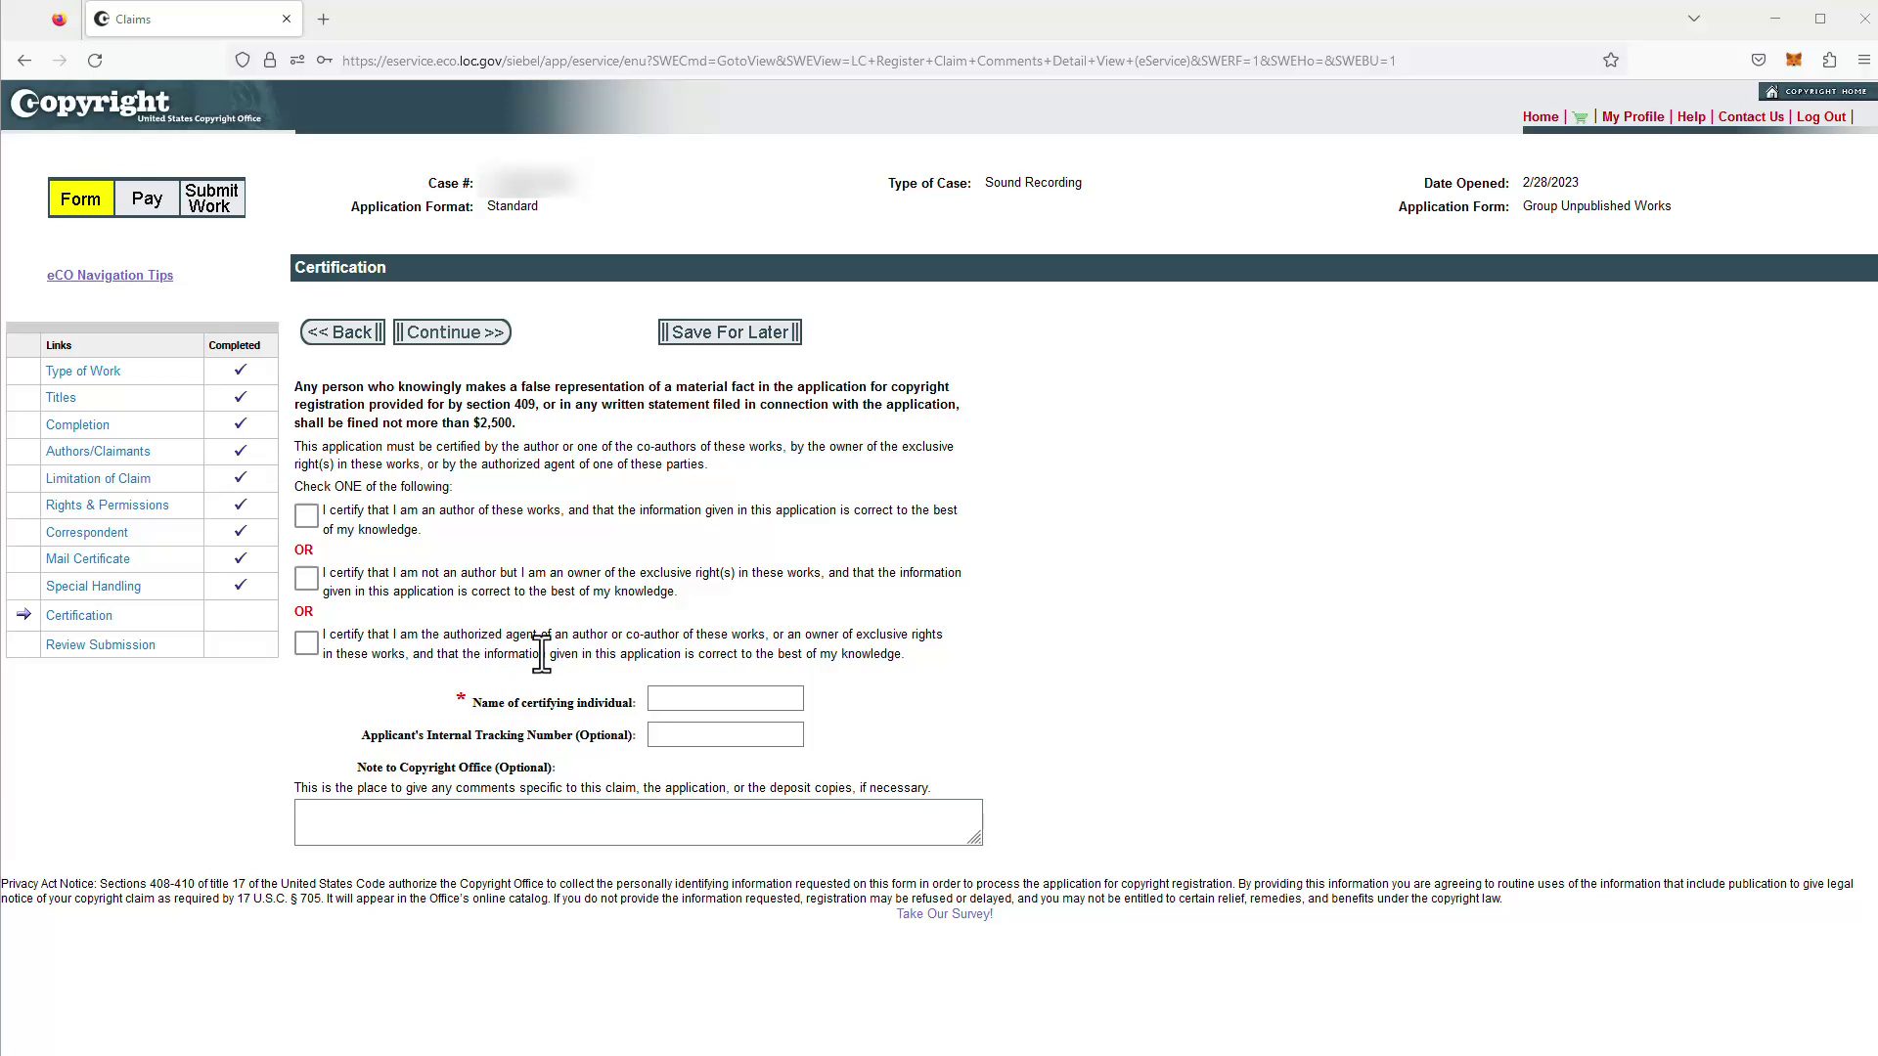
left_click(306, 644)
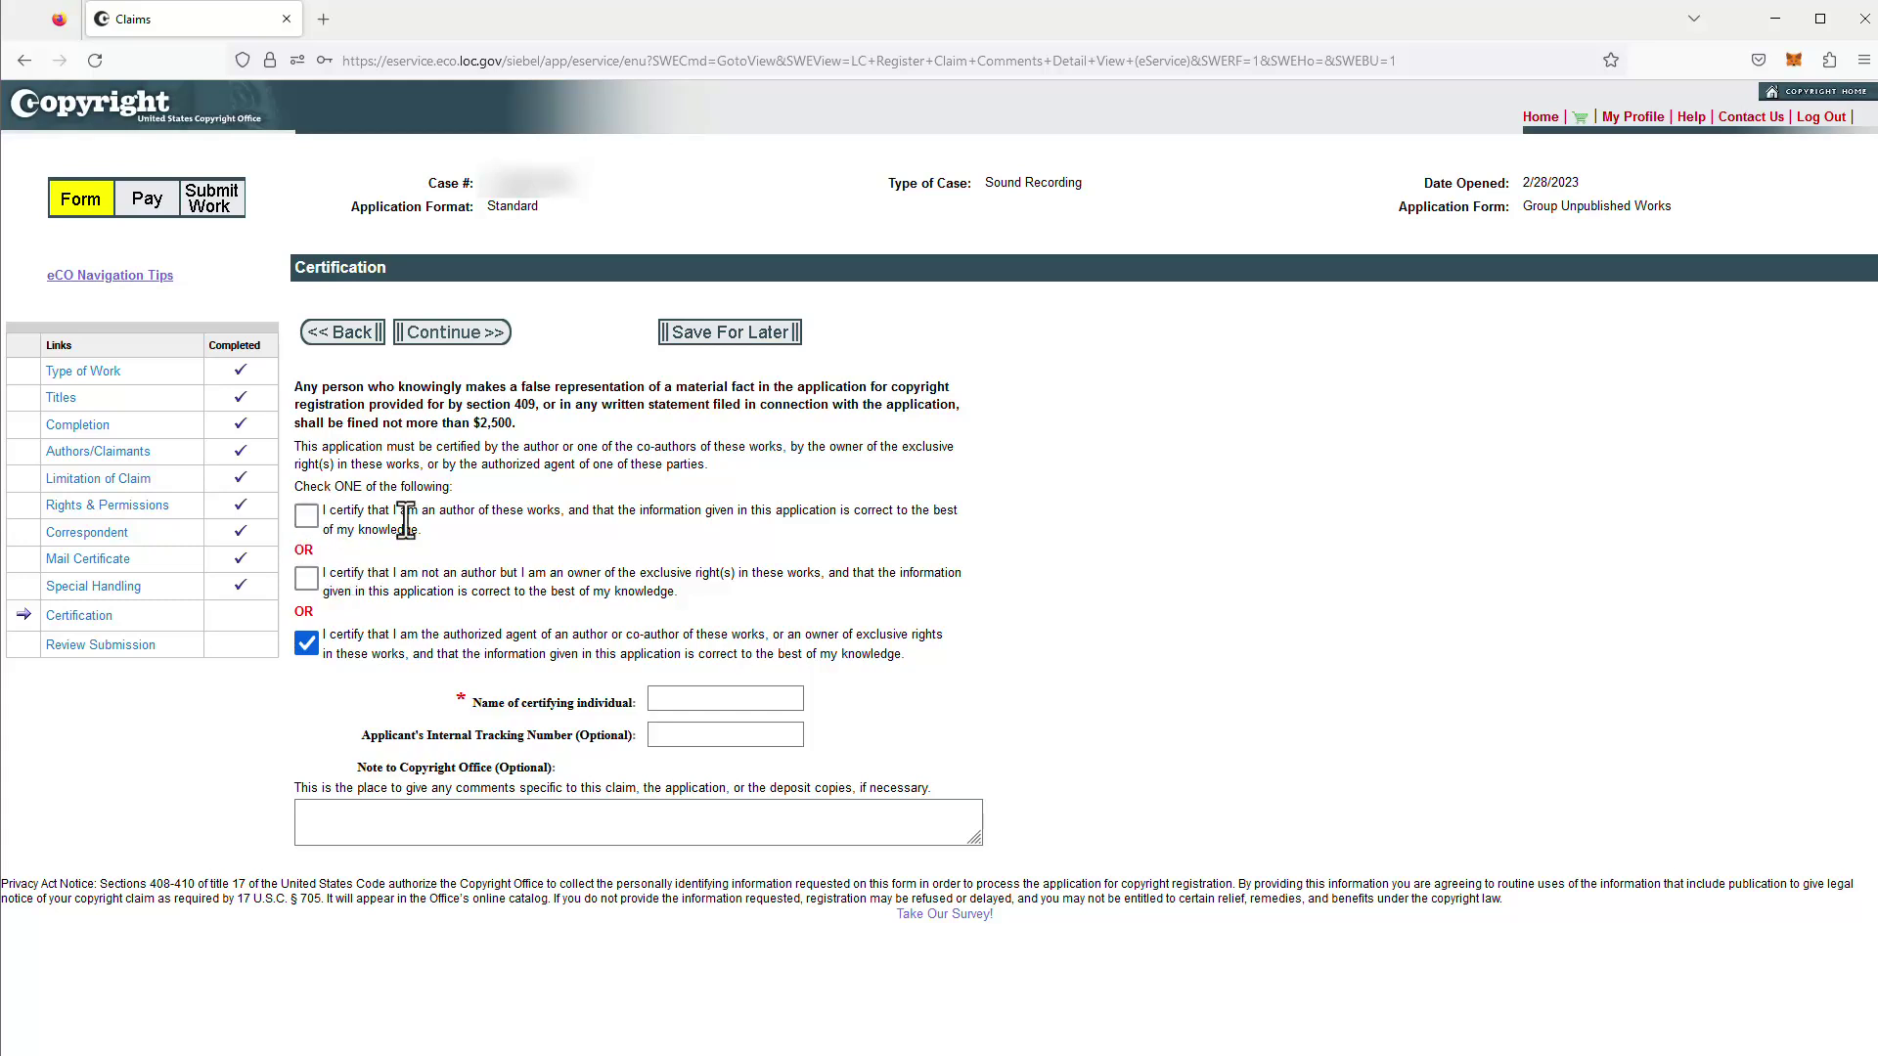
left_click(683, 698)
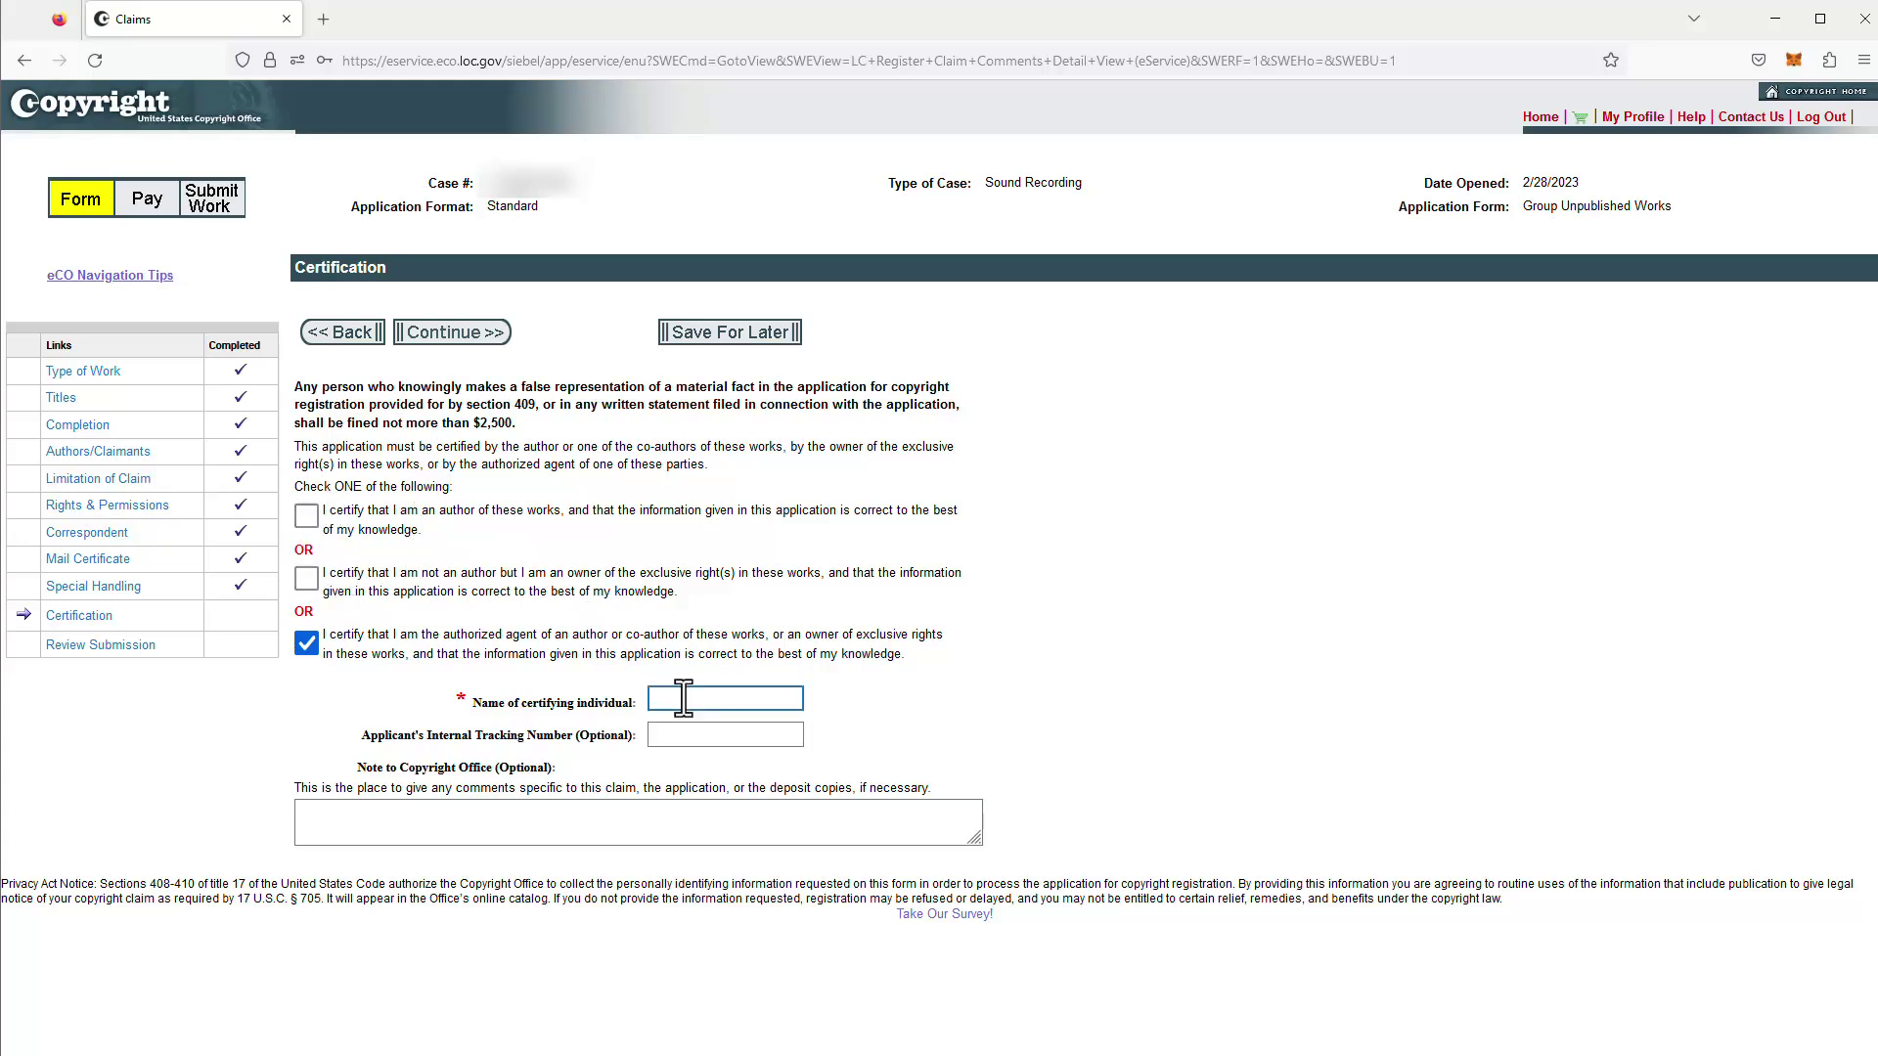
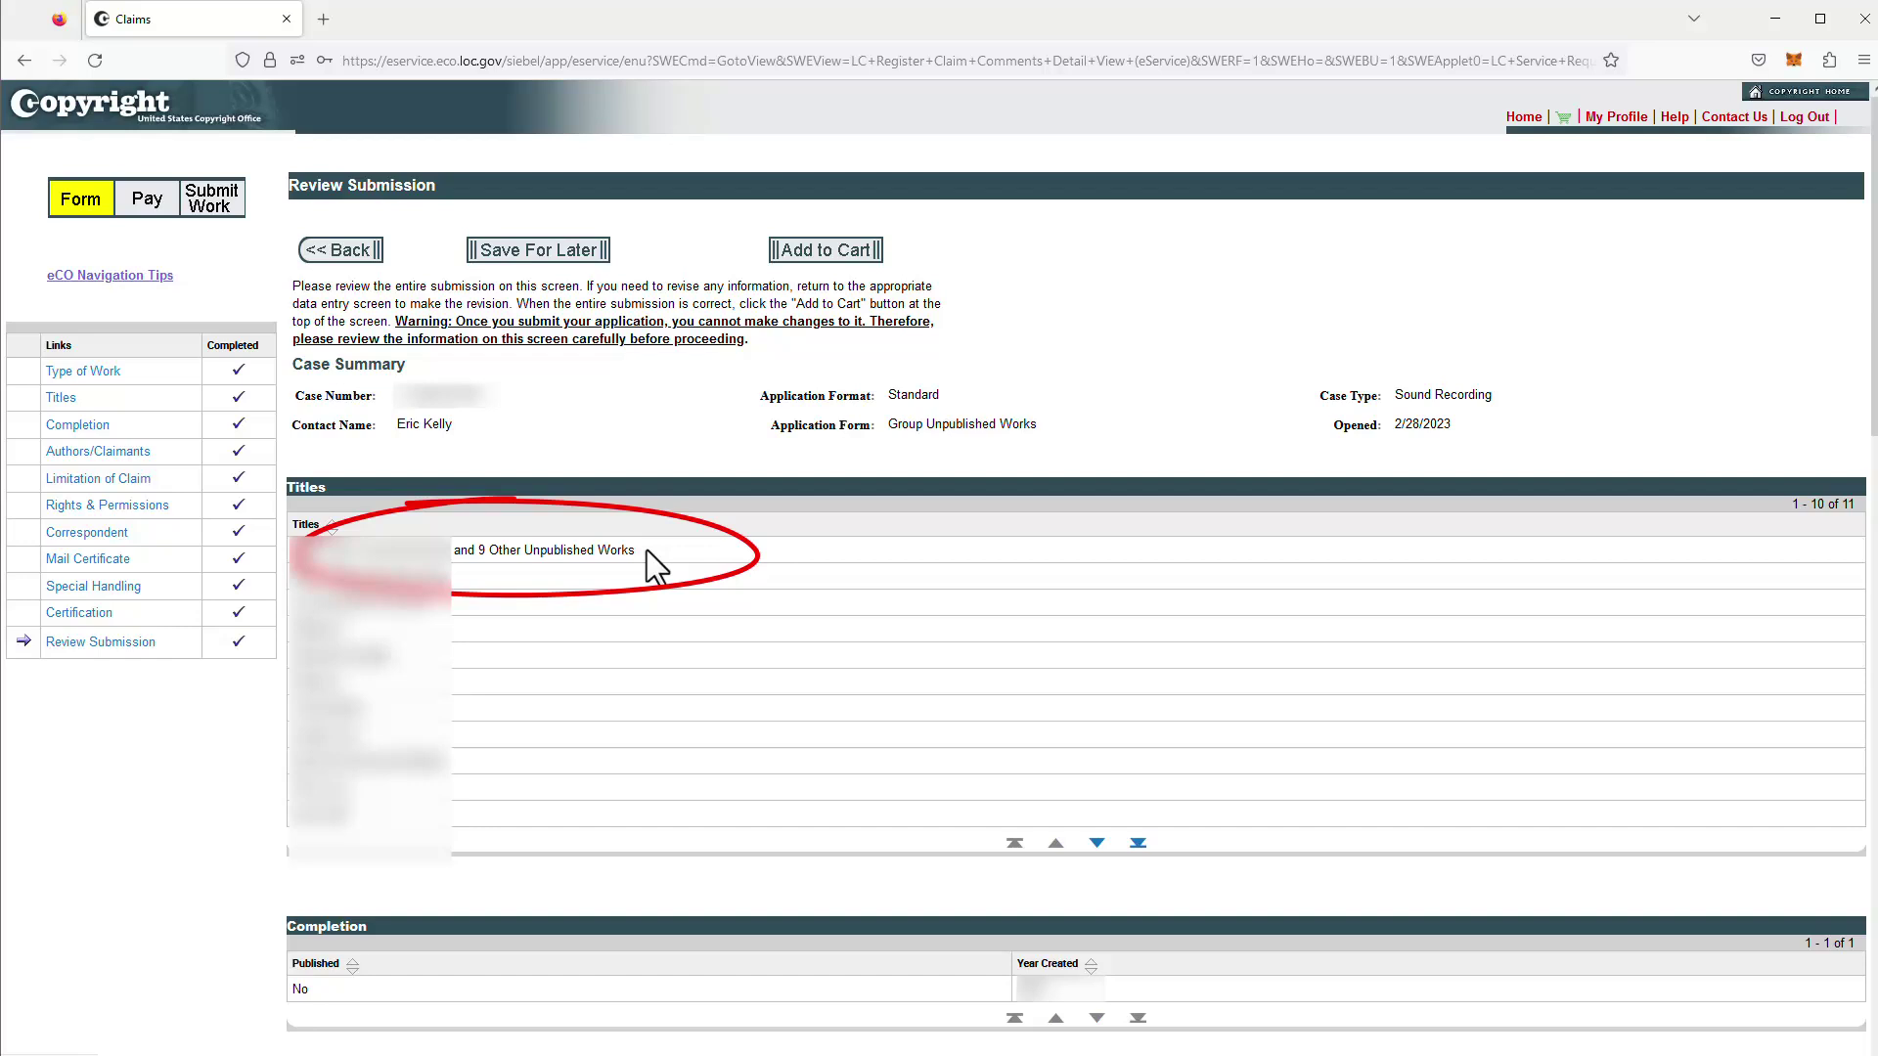
scroll(898, 739, "down", 3)
scroll(788, 577, "down", 2)
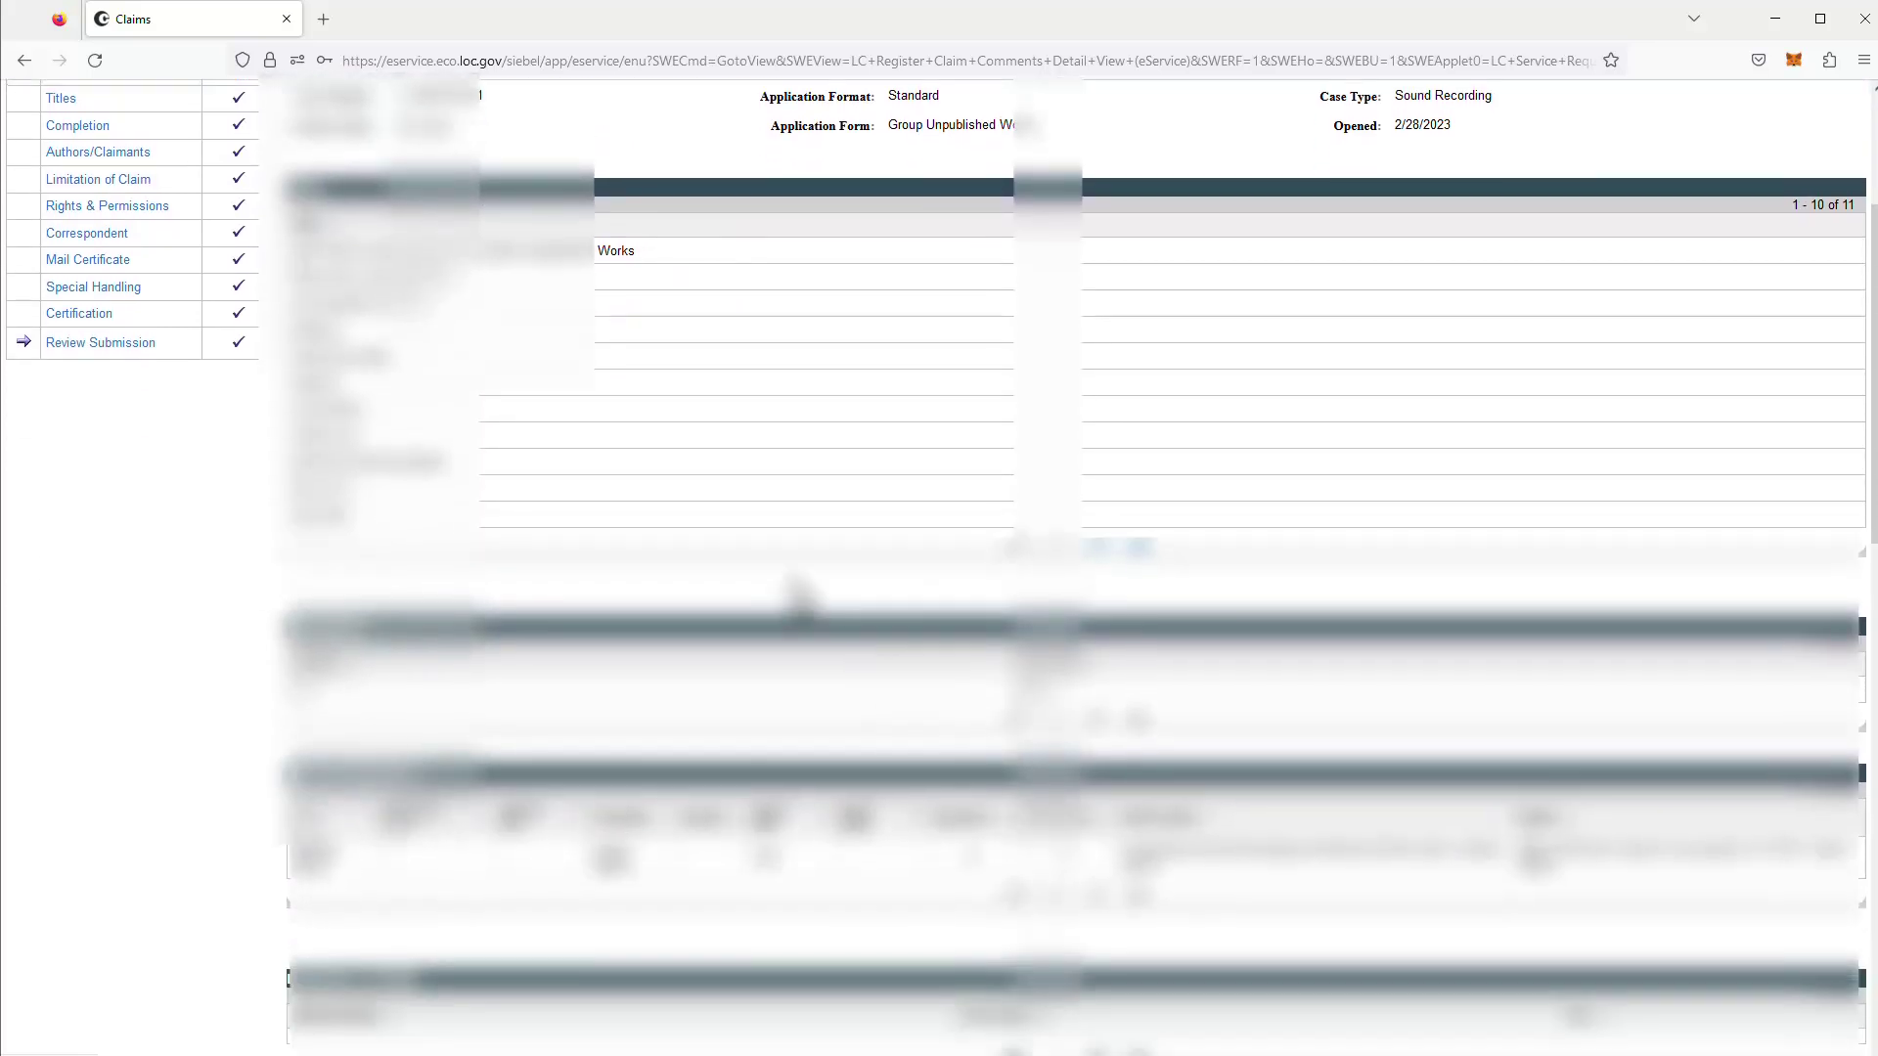
scroll(1398, 338, "down", 2)
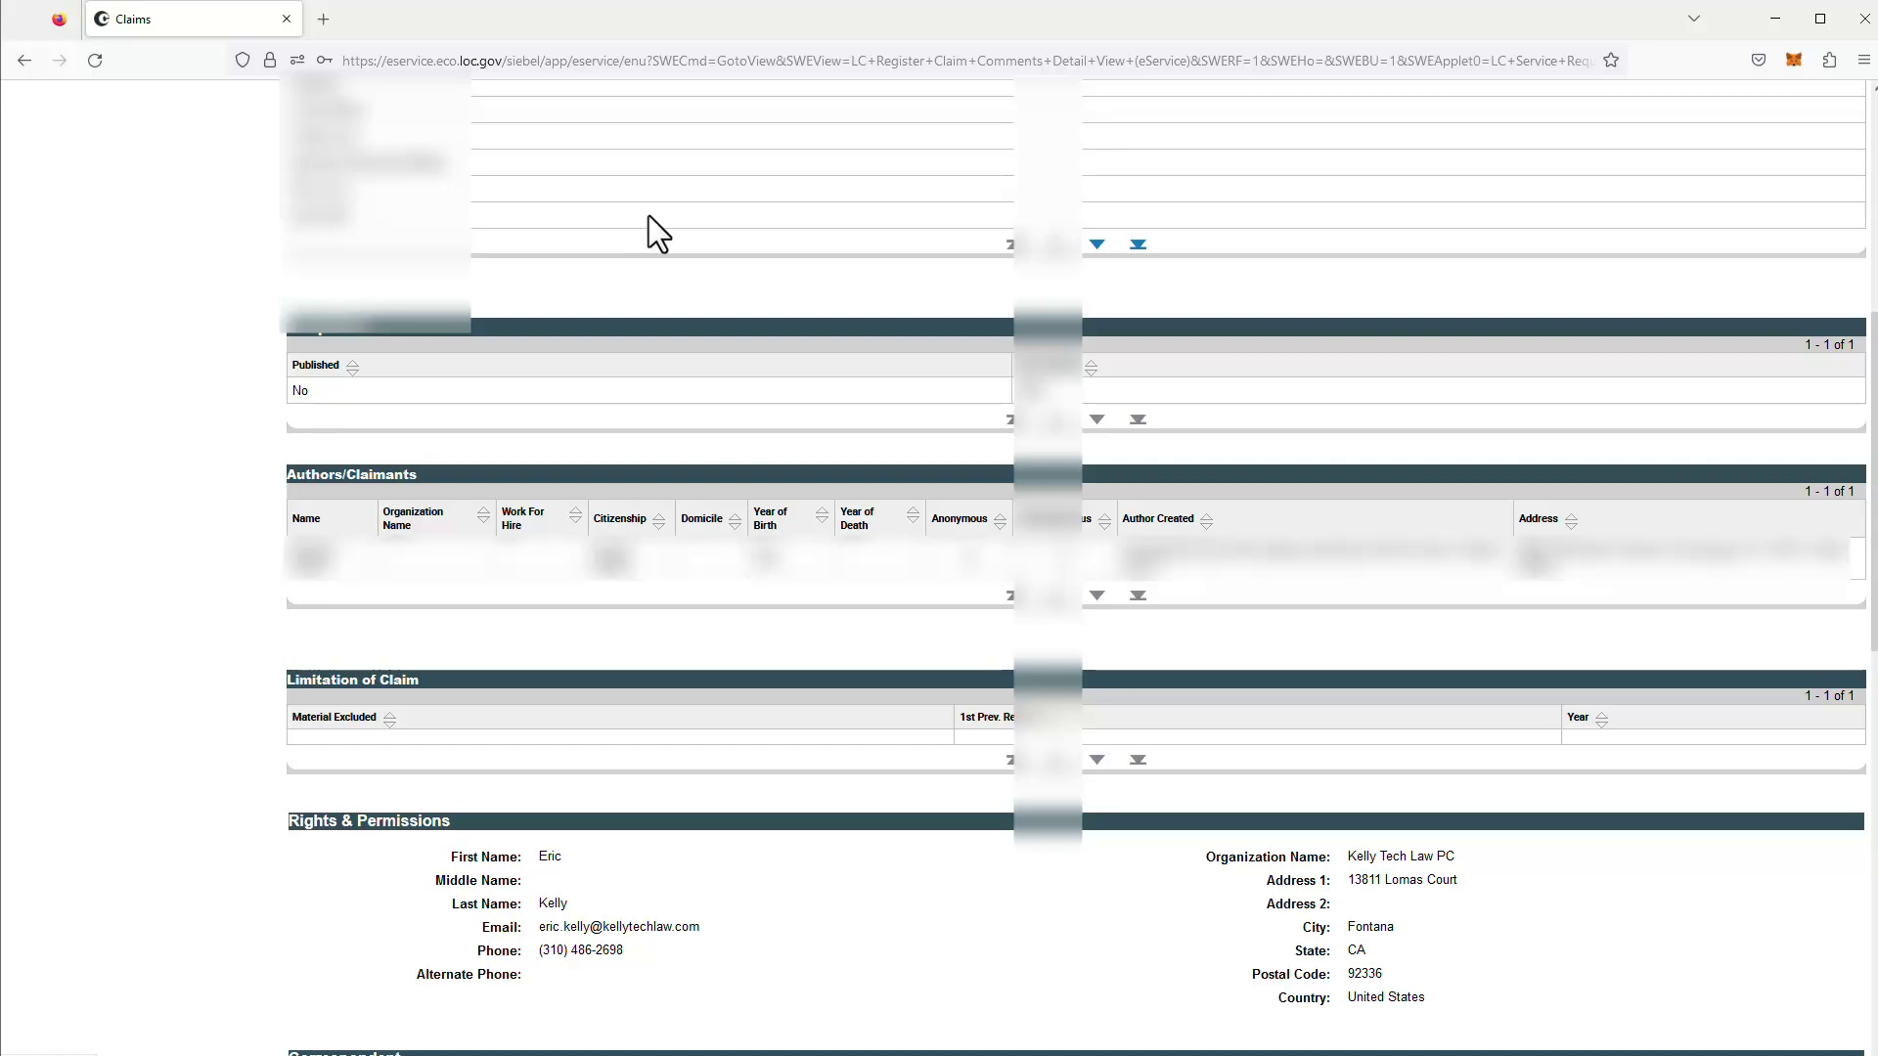
scroll(648, 217, "down", 1)
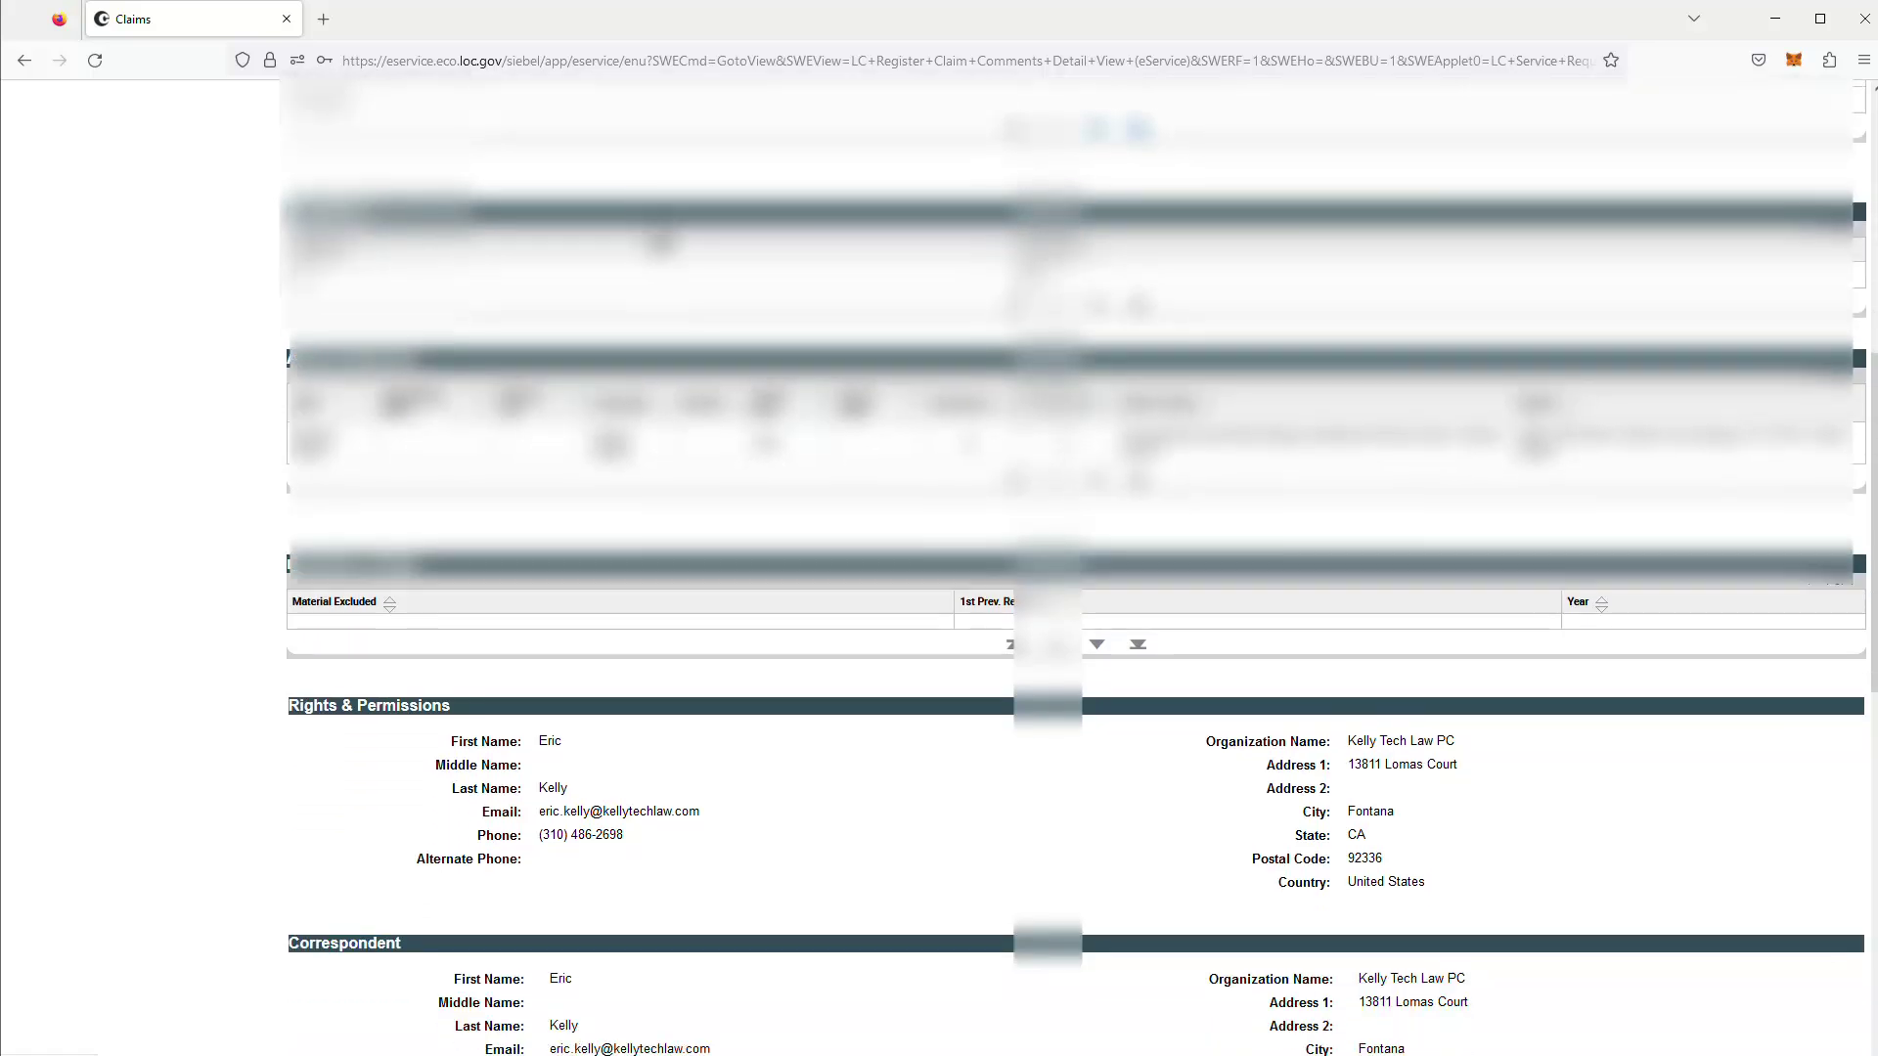
scroll(1076, 568, "down", 5)
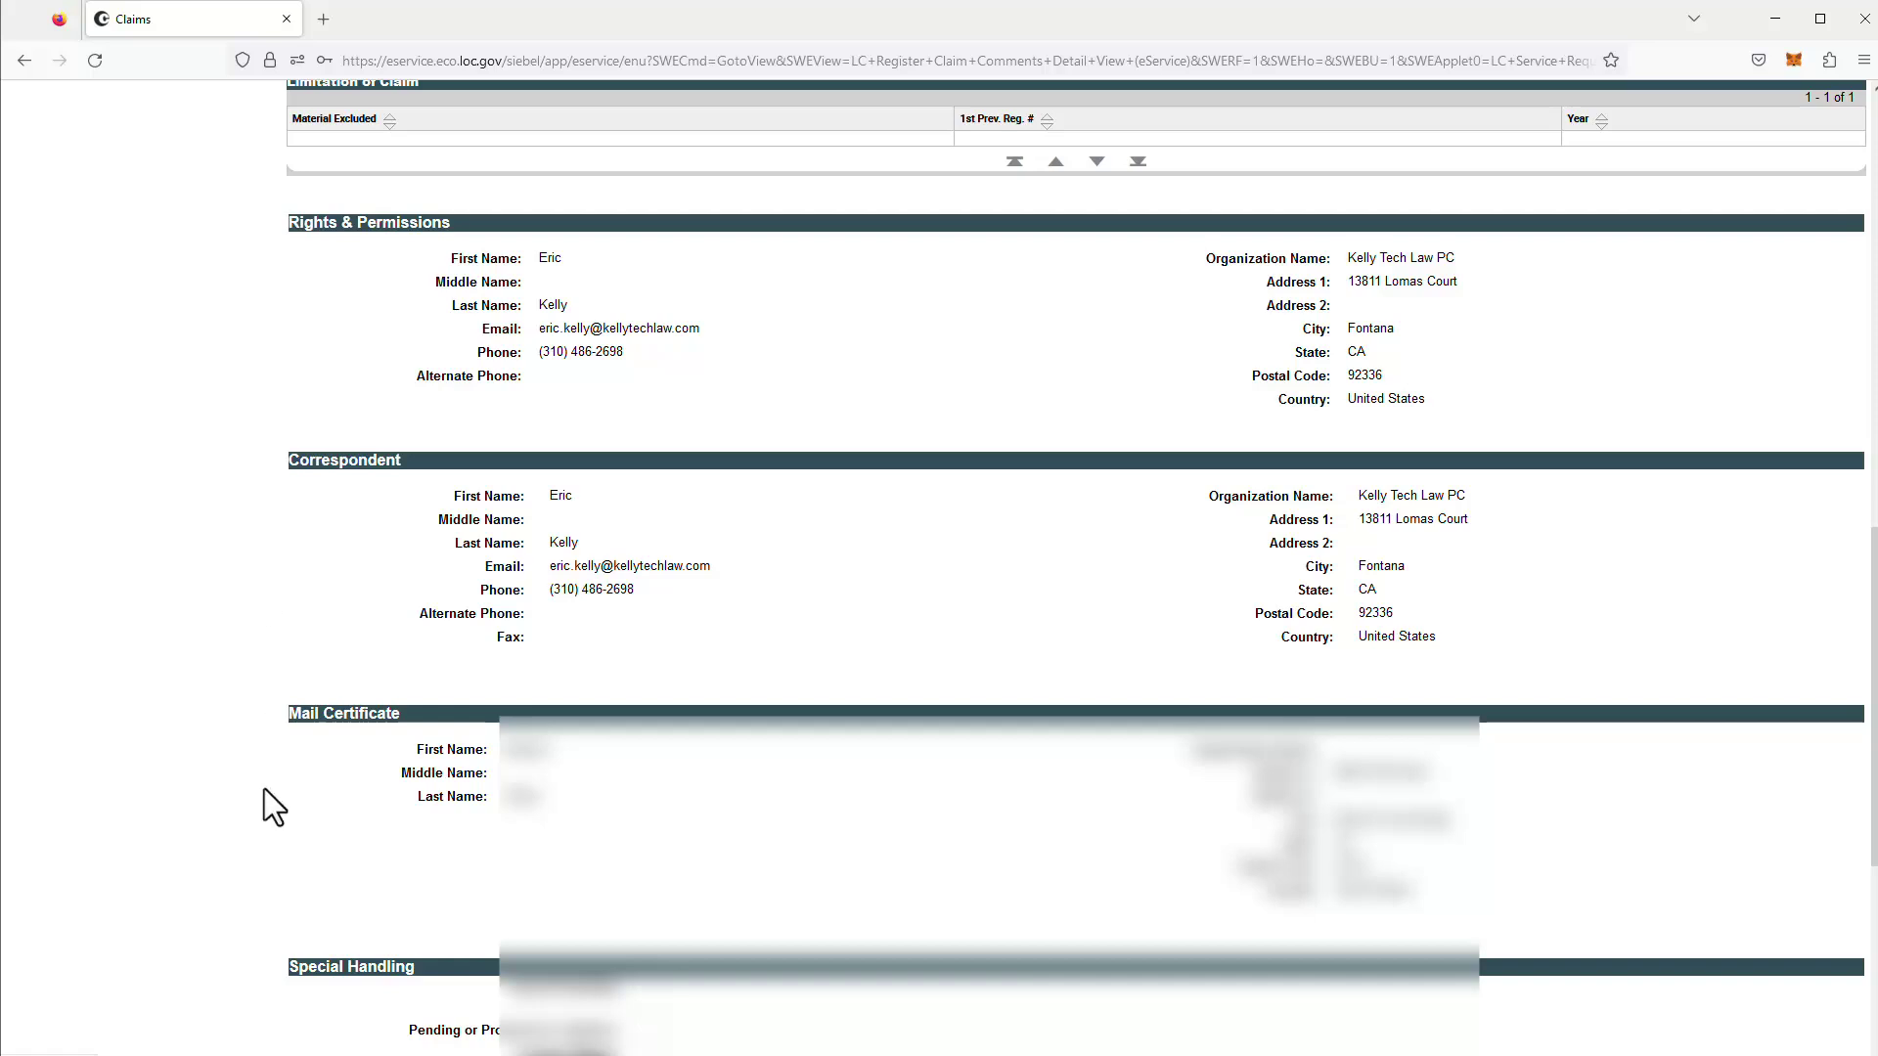
scroll(1117, 790, "down", 5)
scroll(1130, 802, "up", 15)
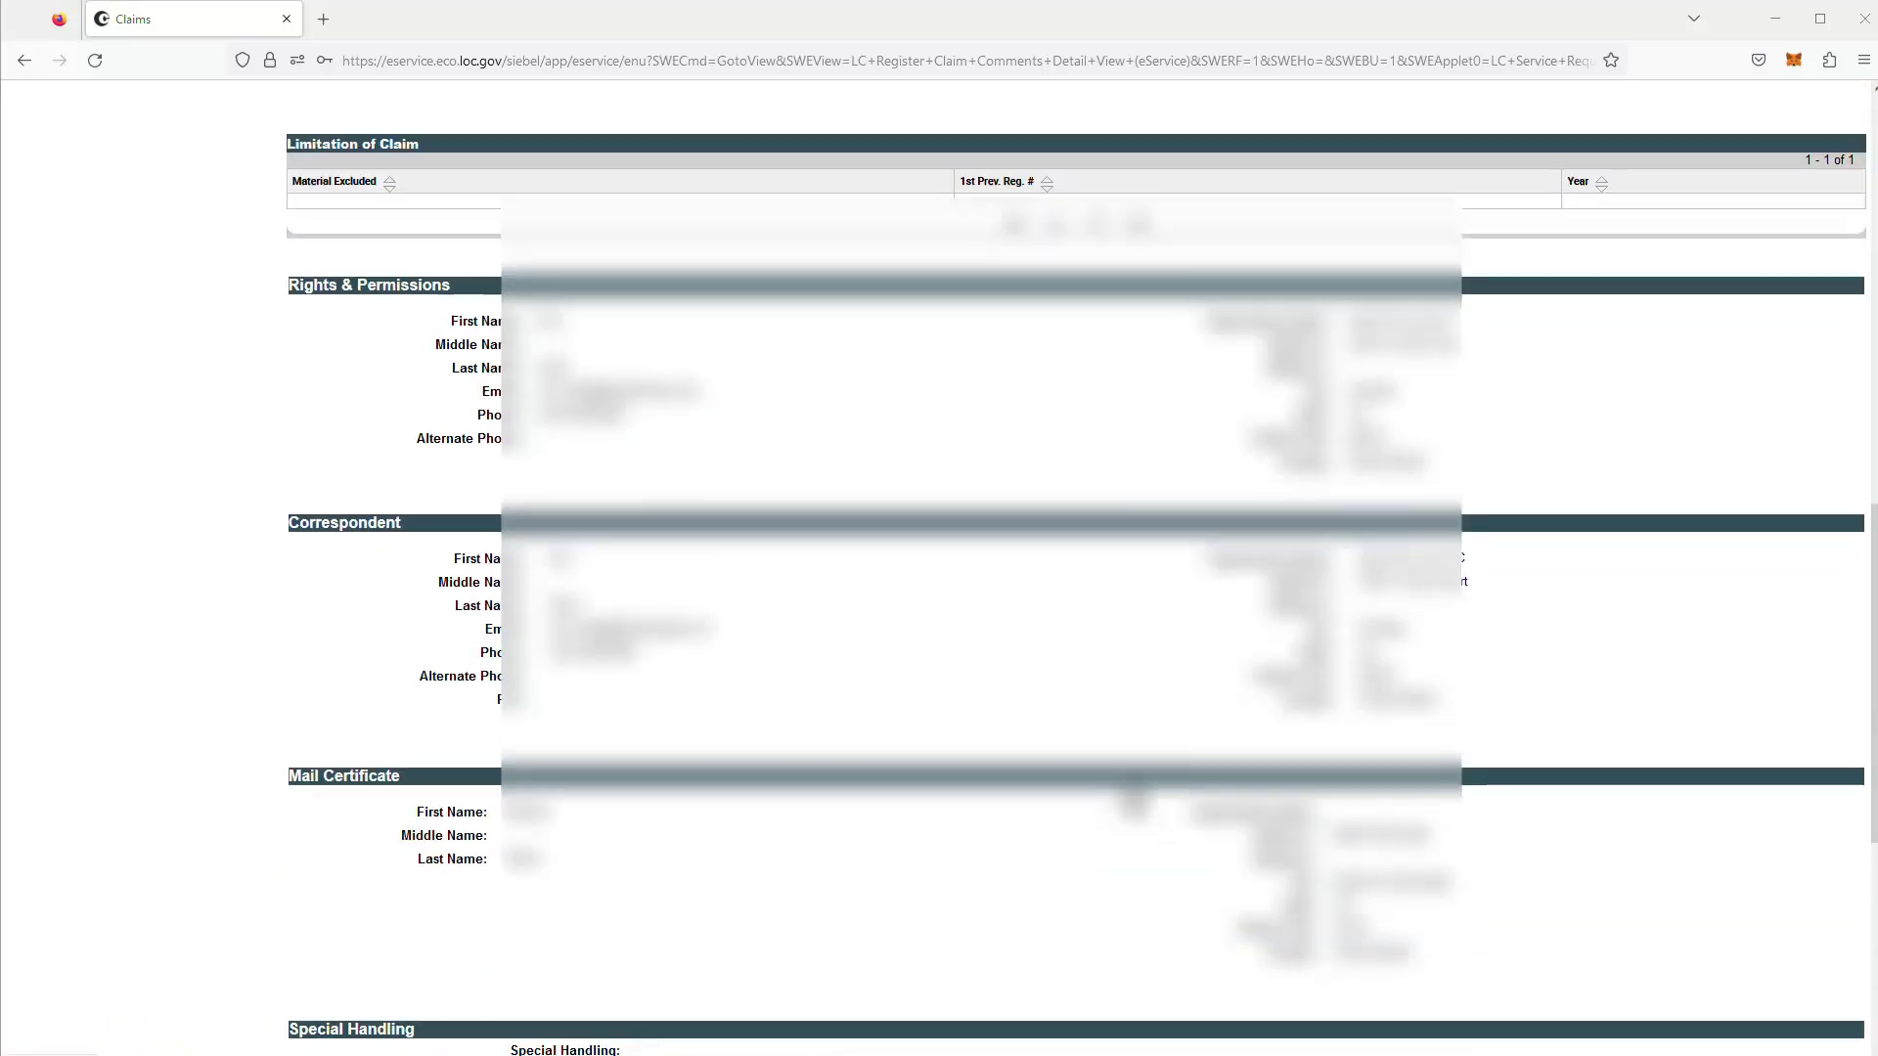
scroll(1115, 749, "up", 3)
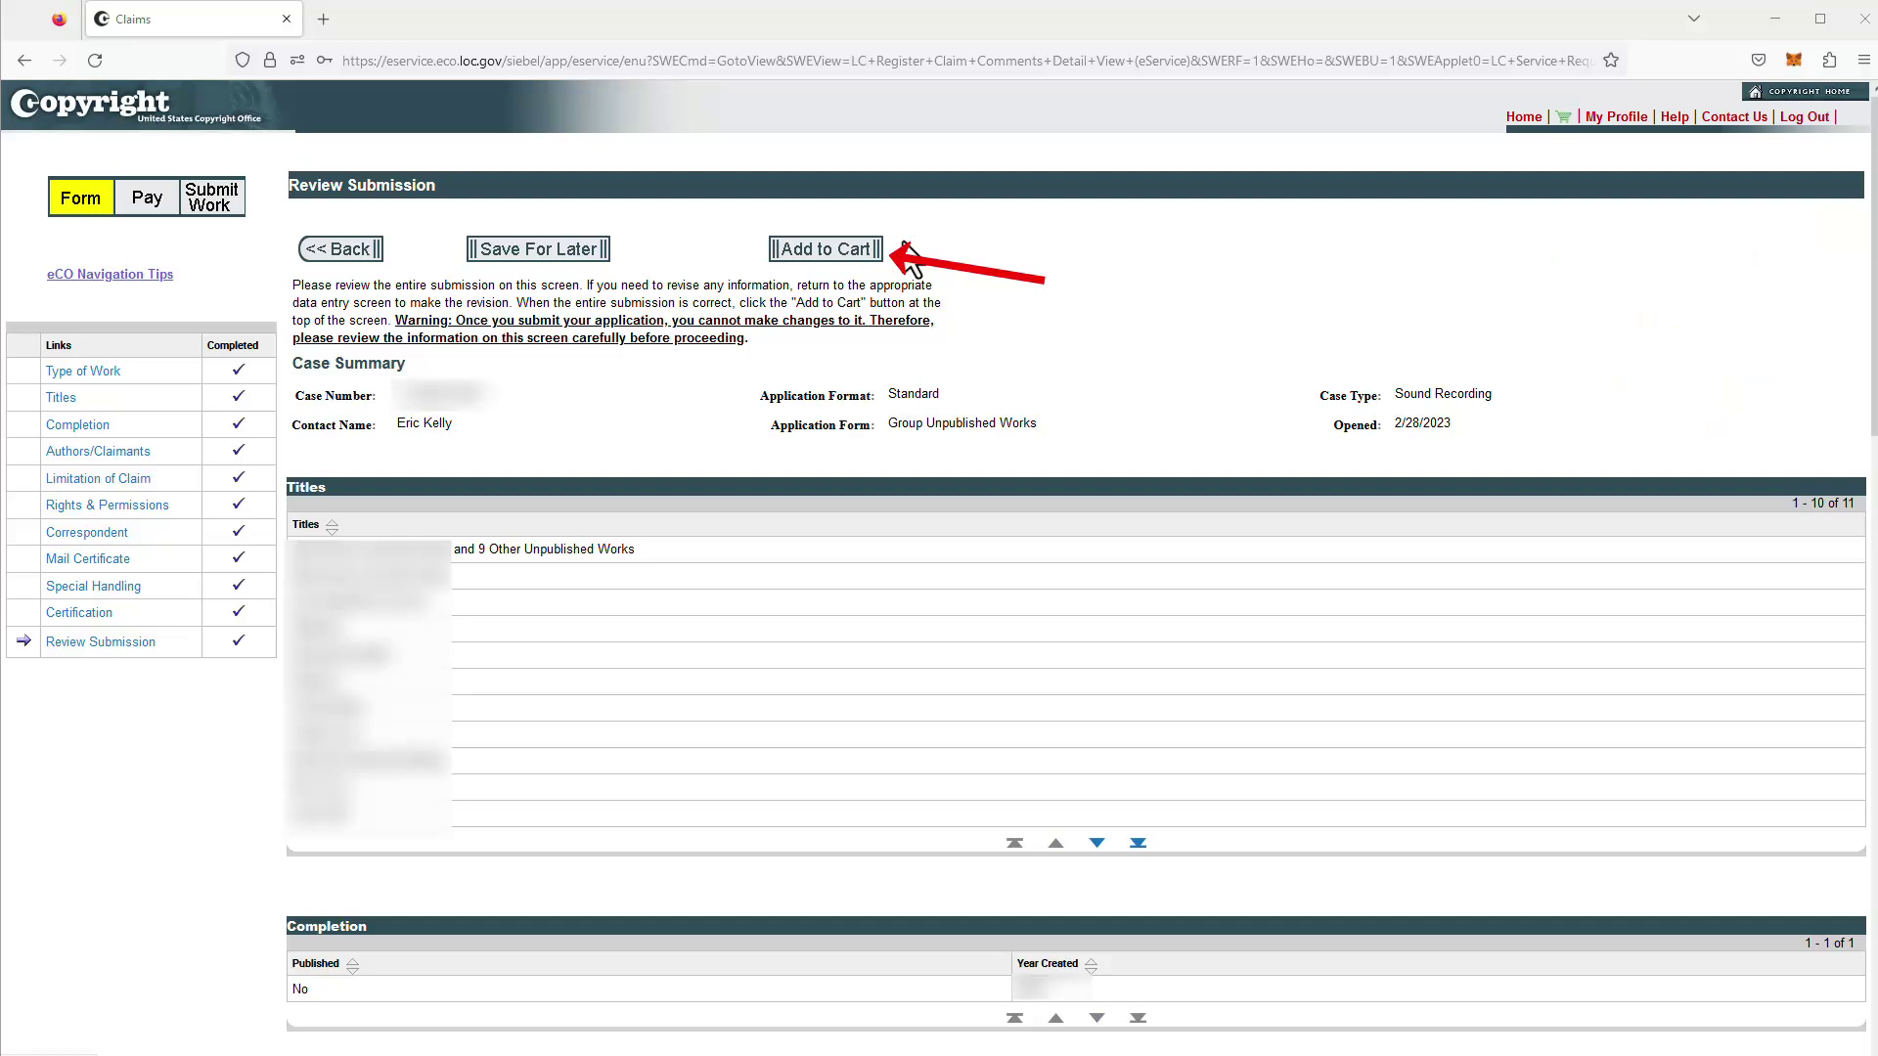
Add the $85 group sound recording claim to the cart, check out, and choose credit card payment
left_click(840, 252)
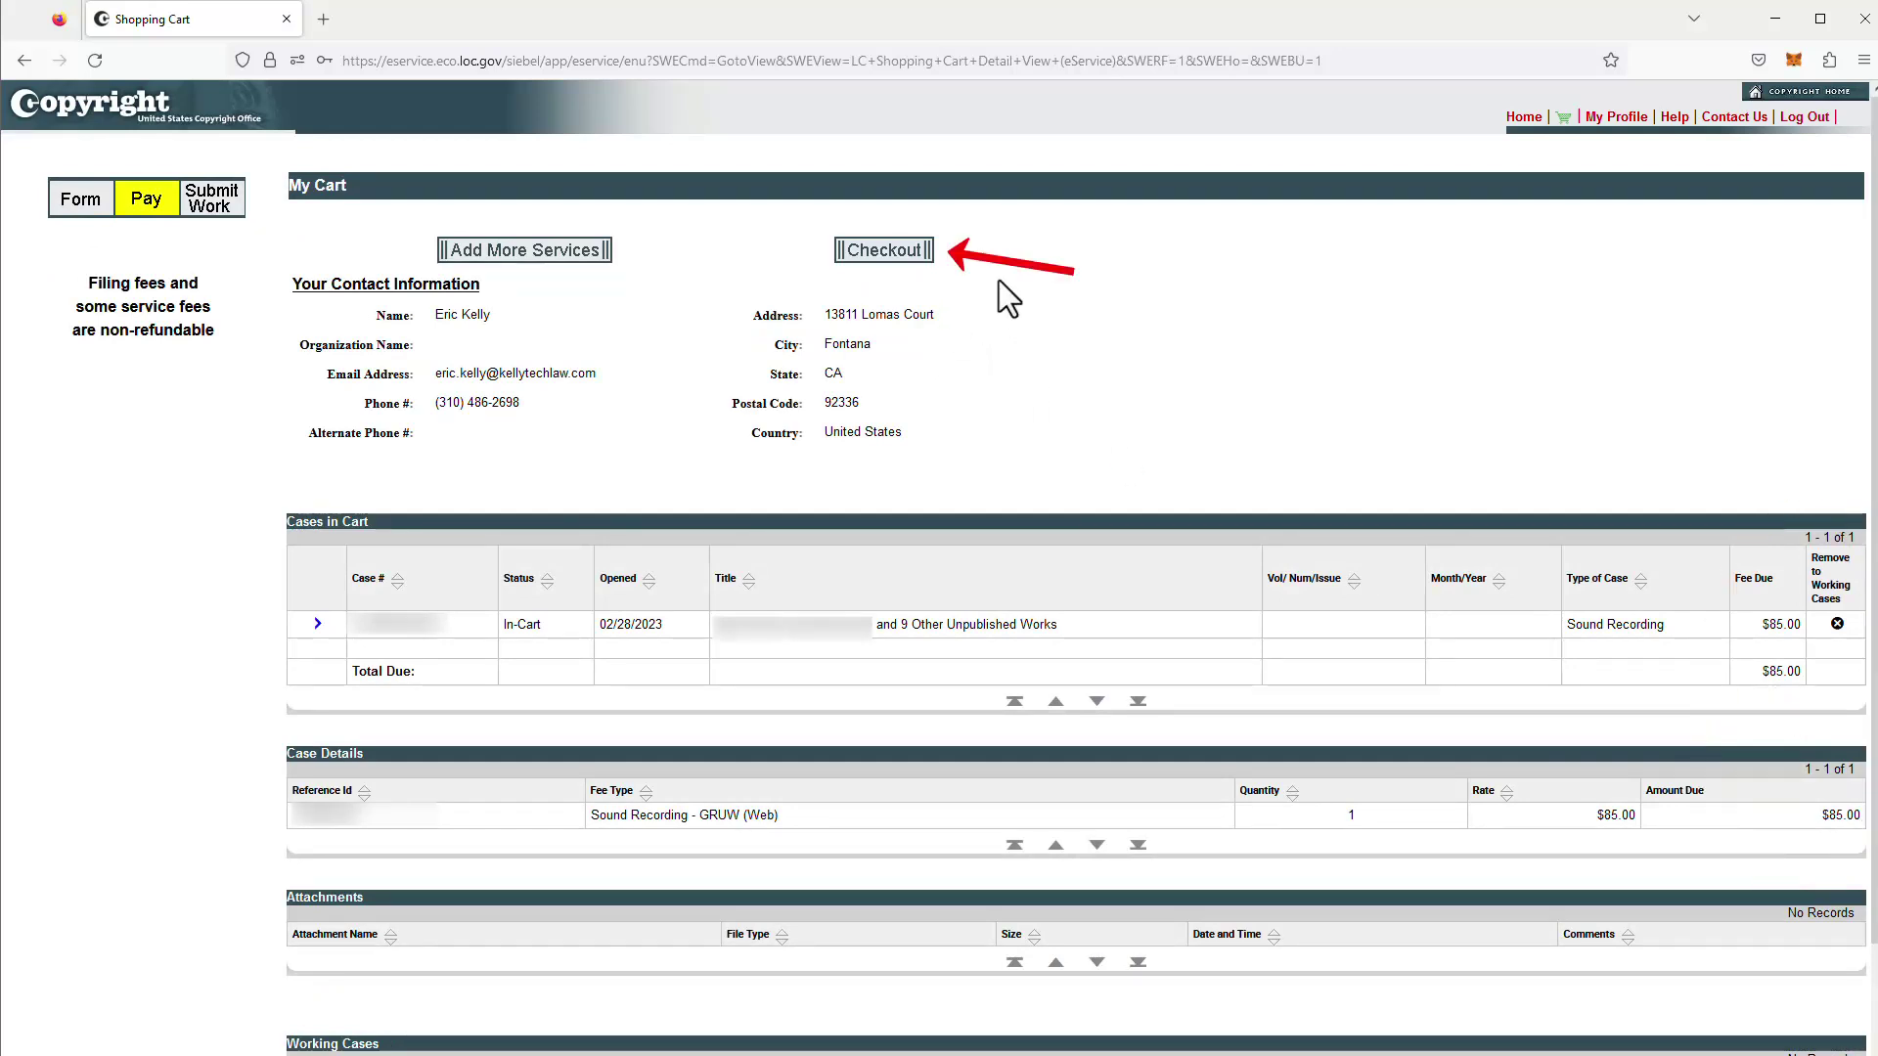
left_click(884, 250)
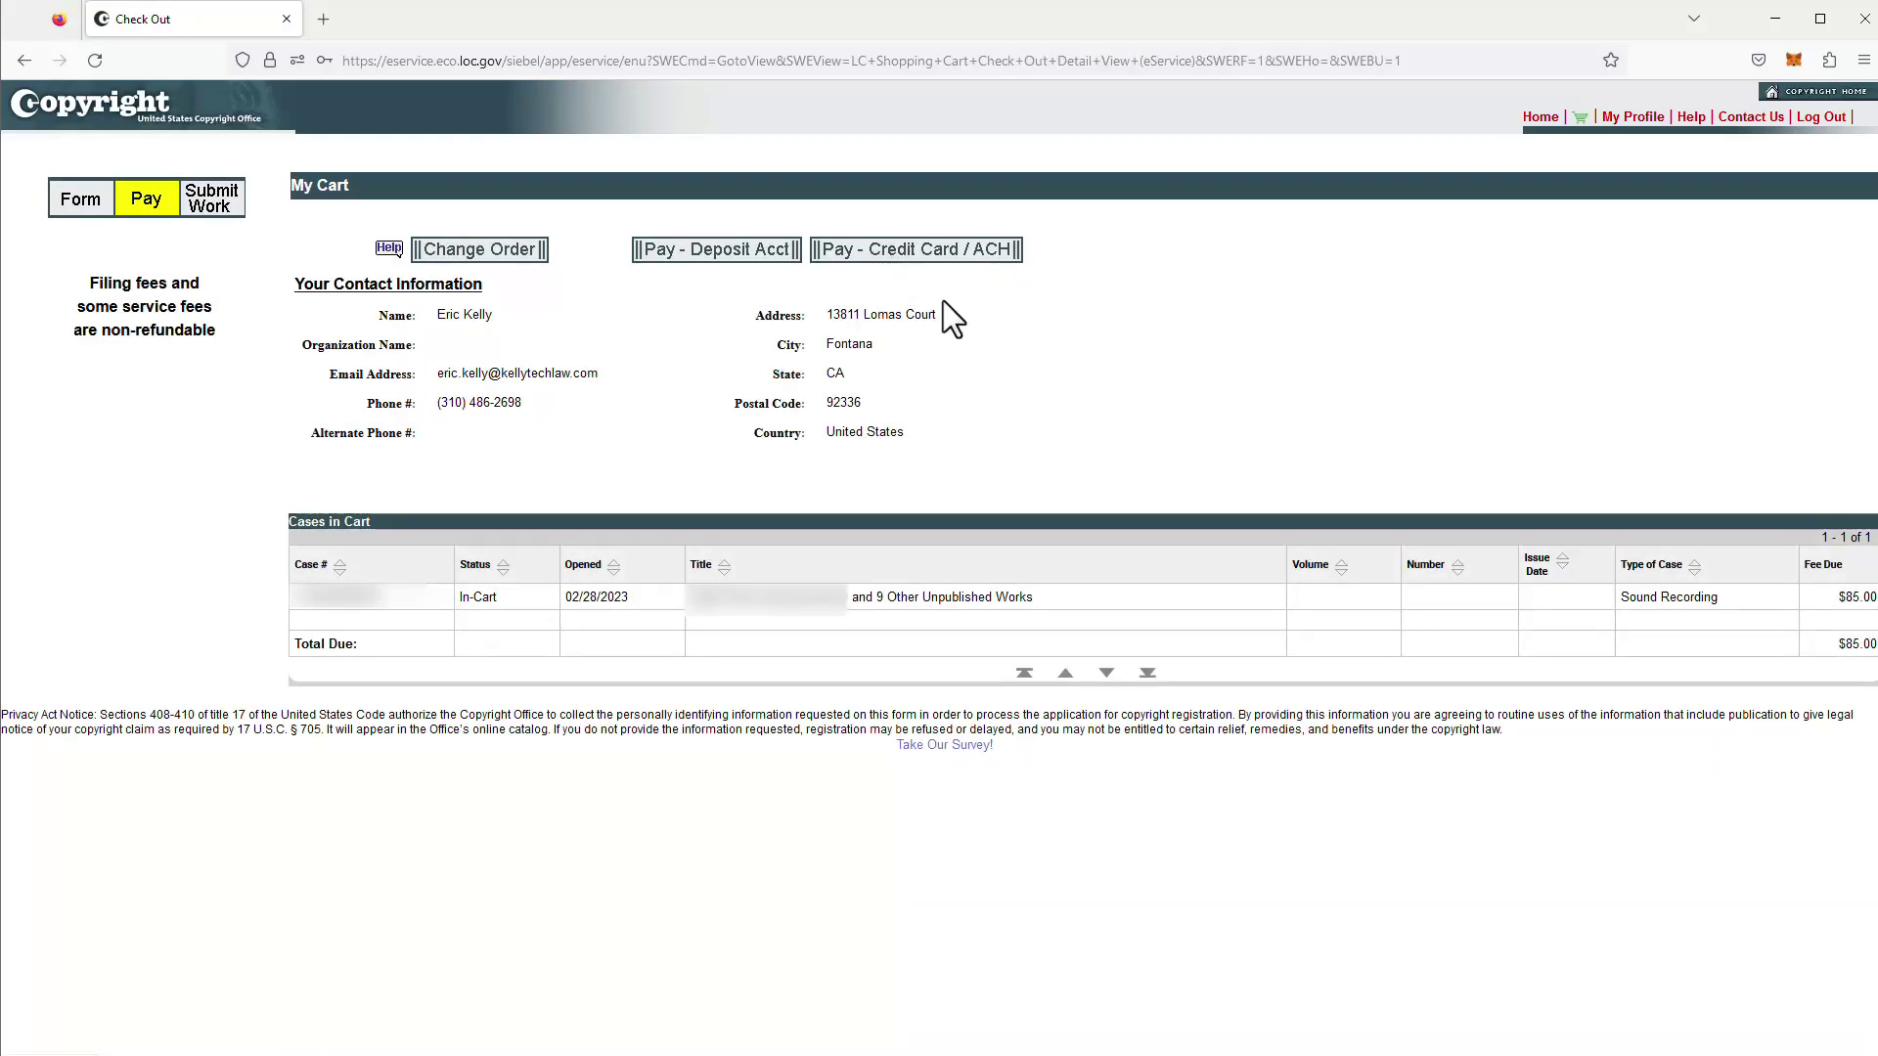
left_click(953, 252)
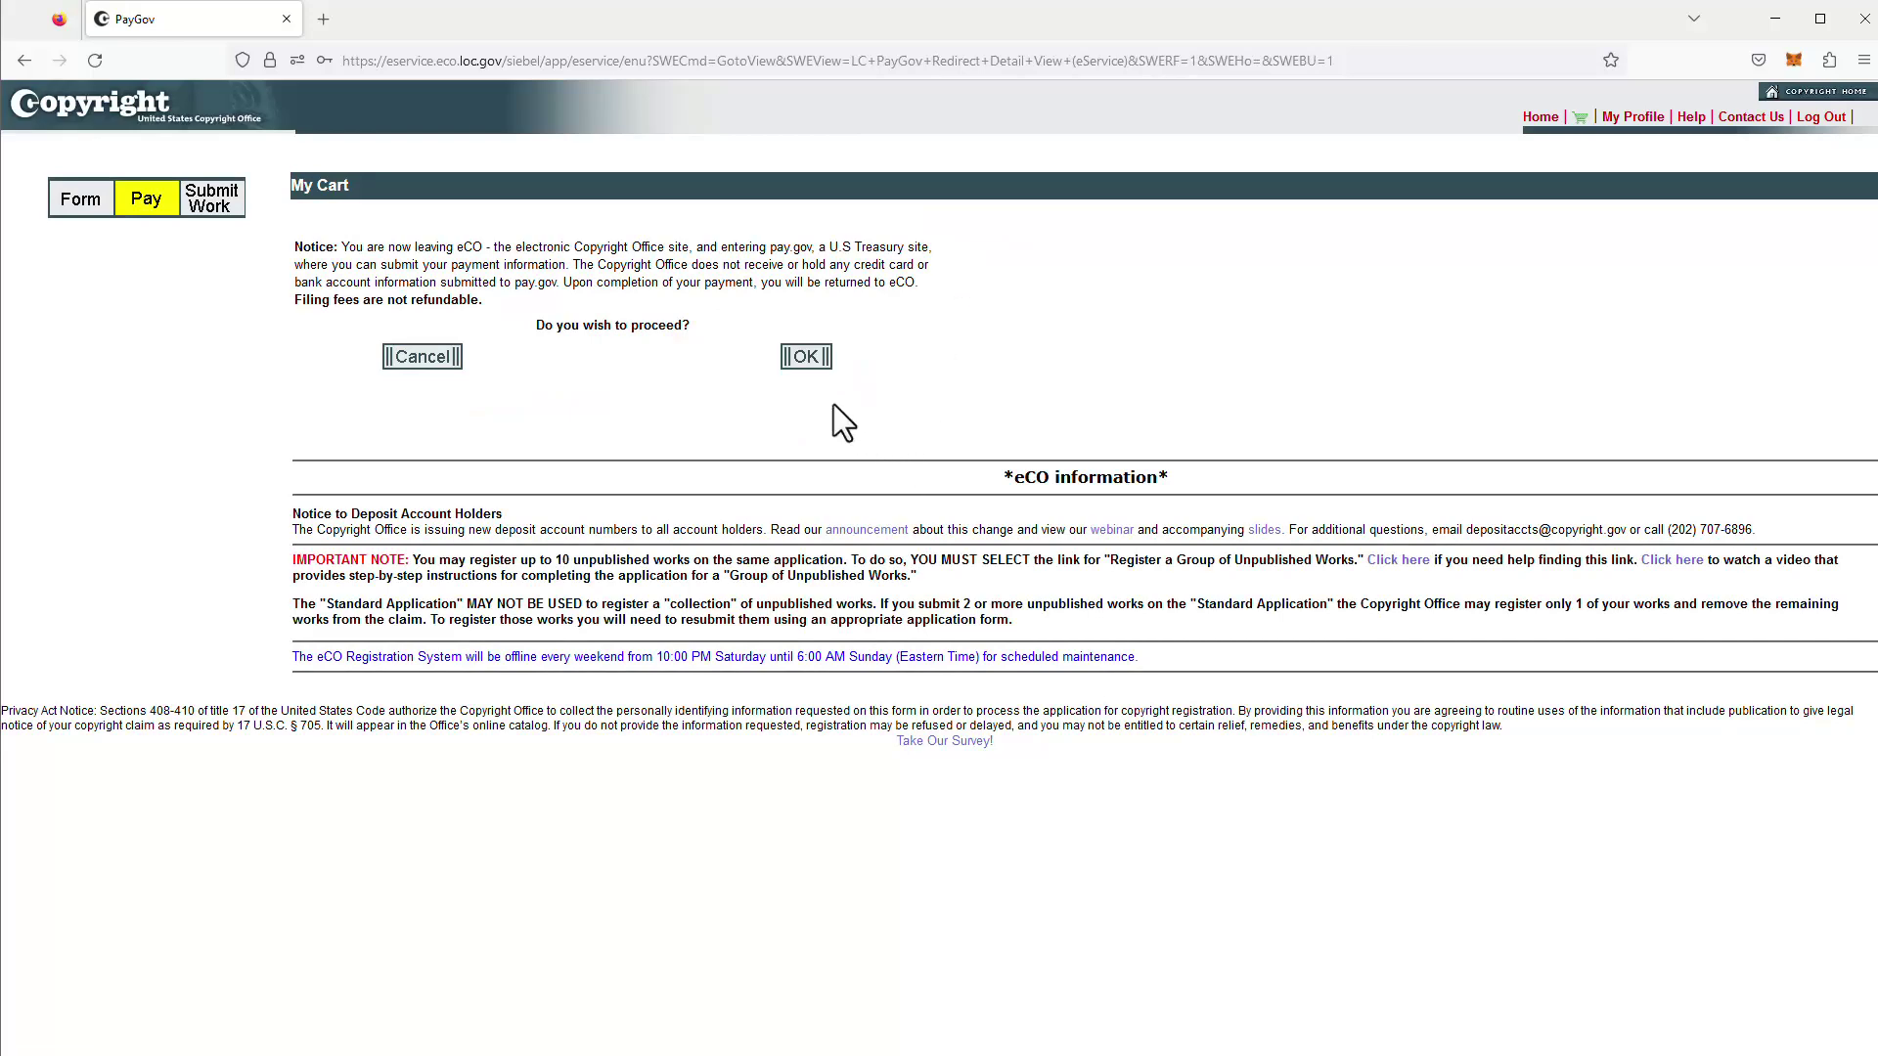
Go to Pay.gov and select debit or credit card to pay the $85.00 fee
left_click(808, 358)
left_click(75, 378)
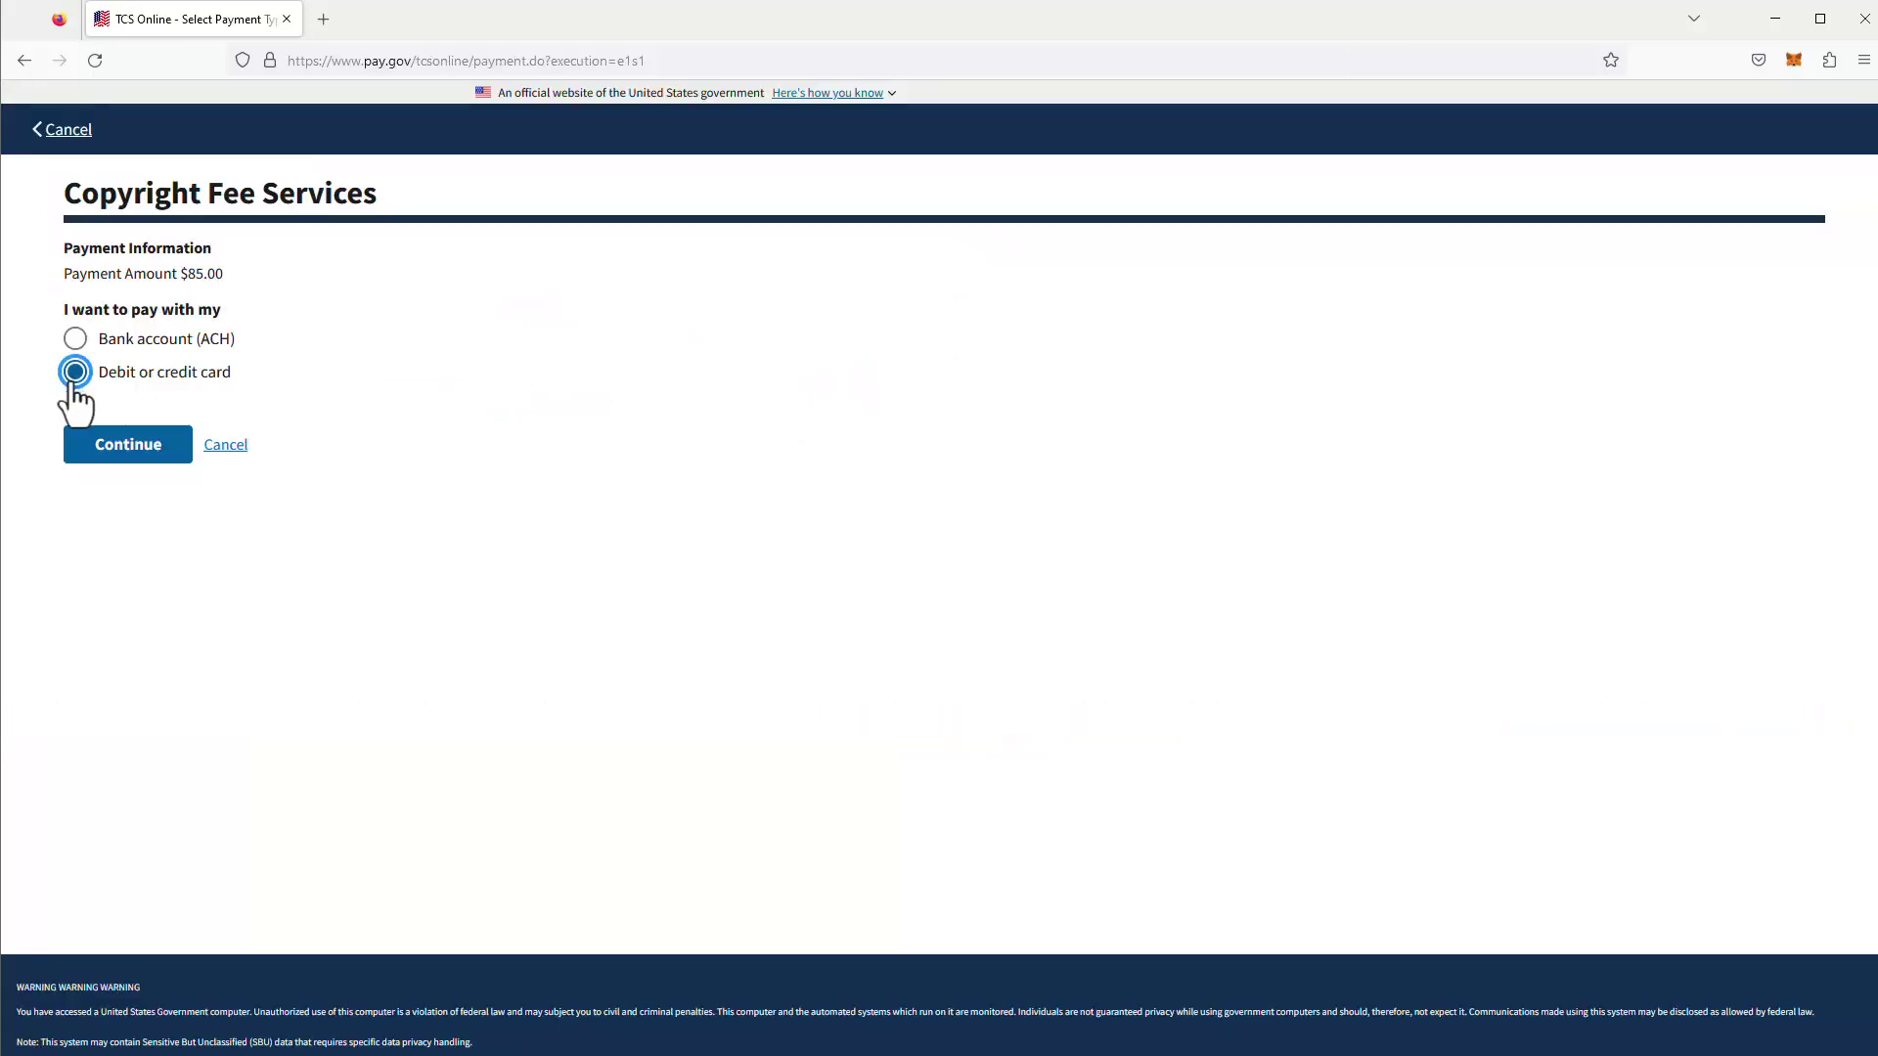
left_click(109, 454)
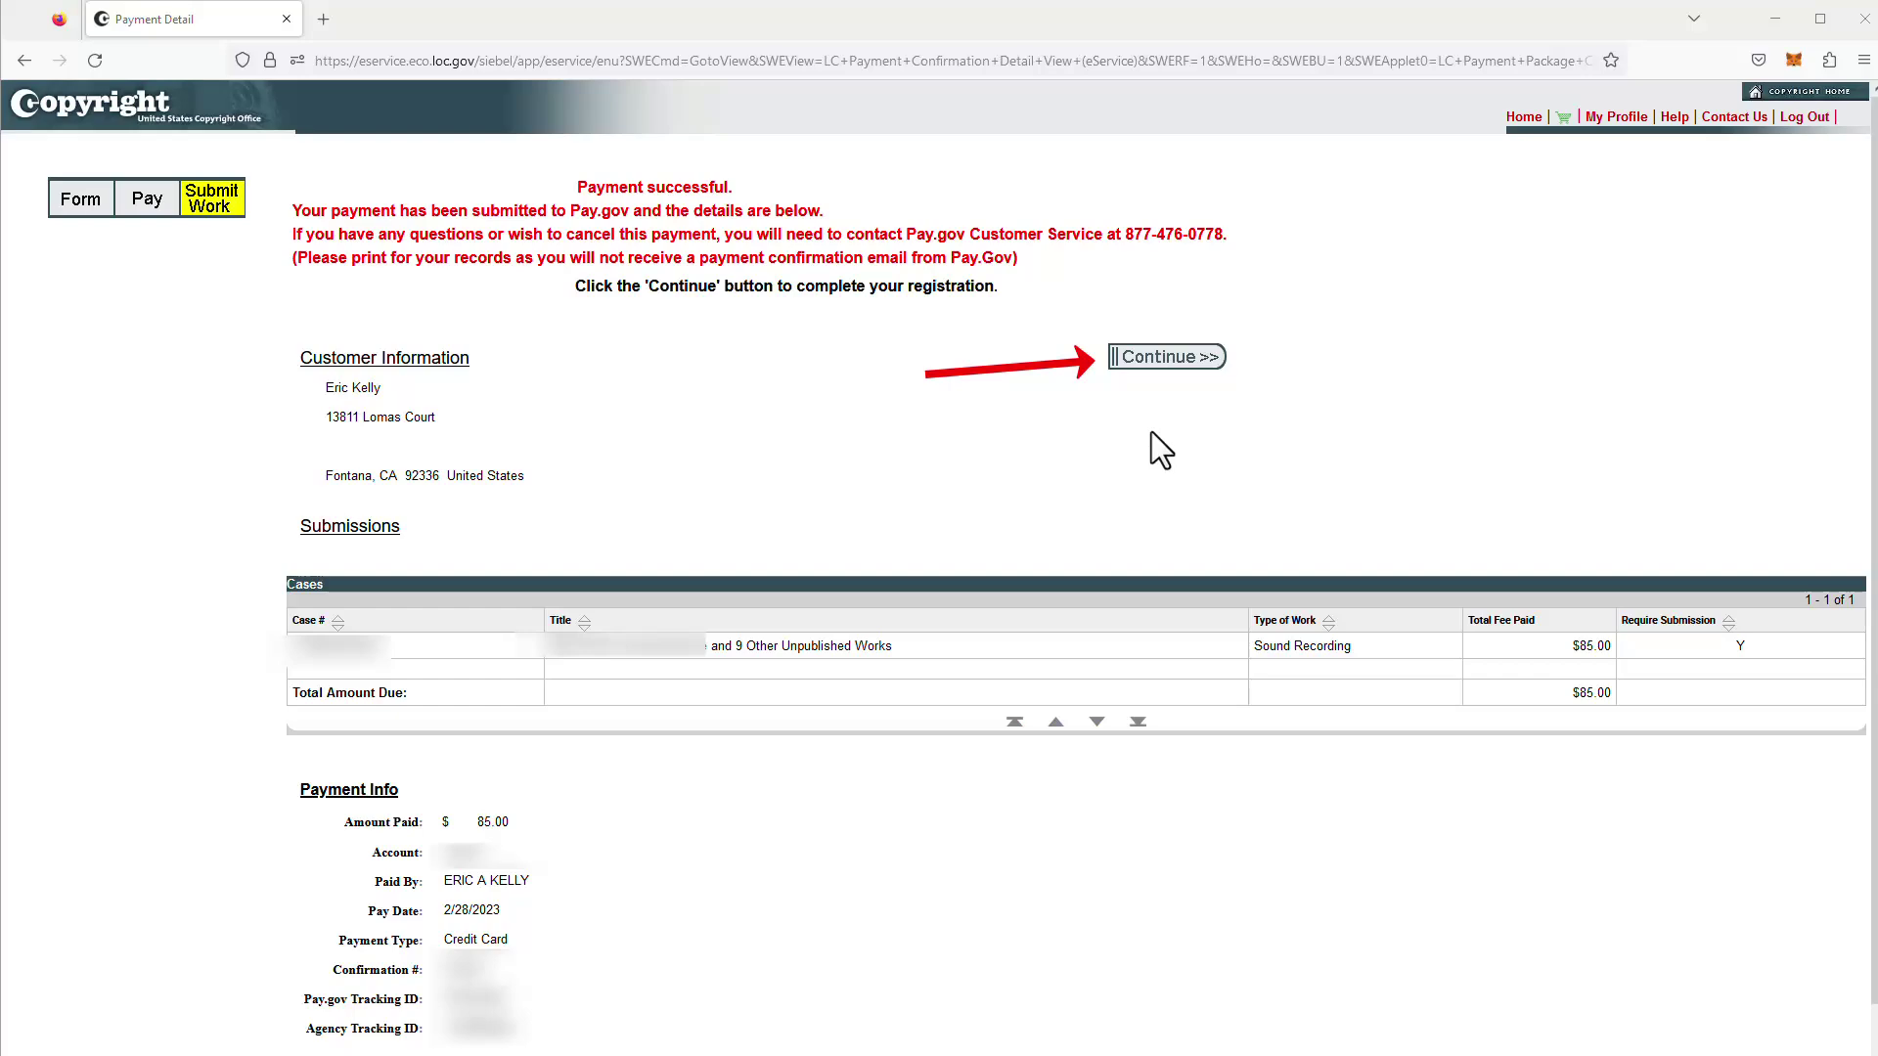
Continue from the payment confirmation and start uploading the selected sound recording files
left_click(1159, 359)
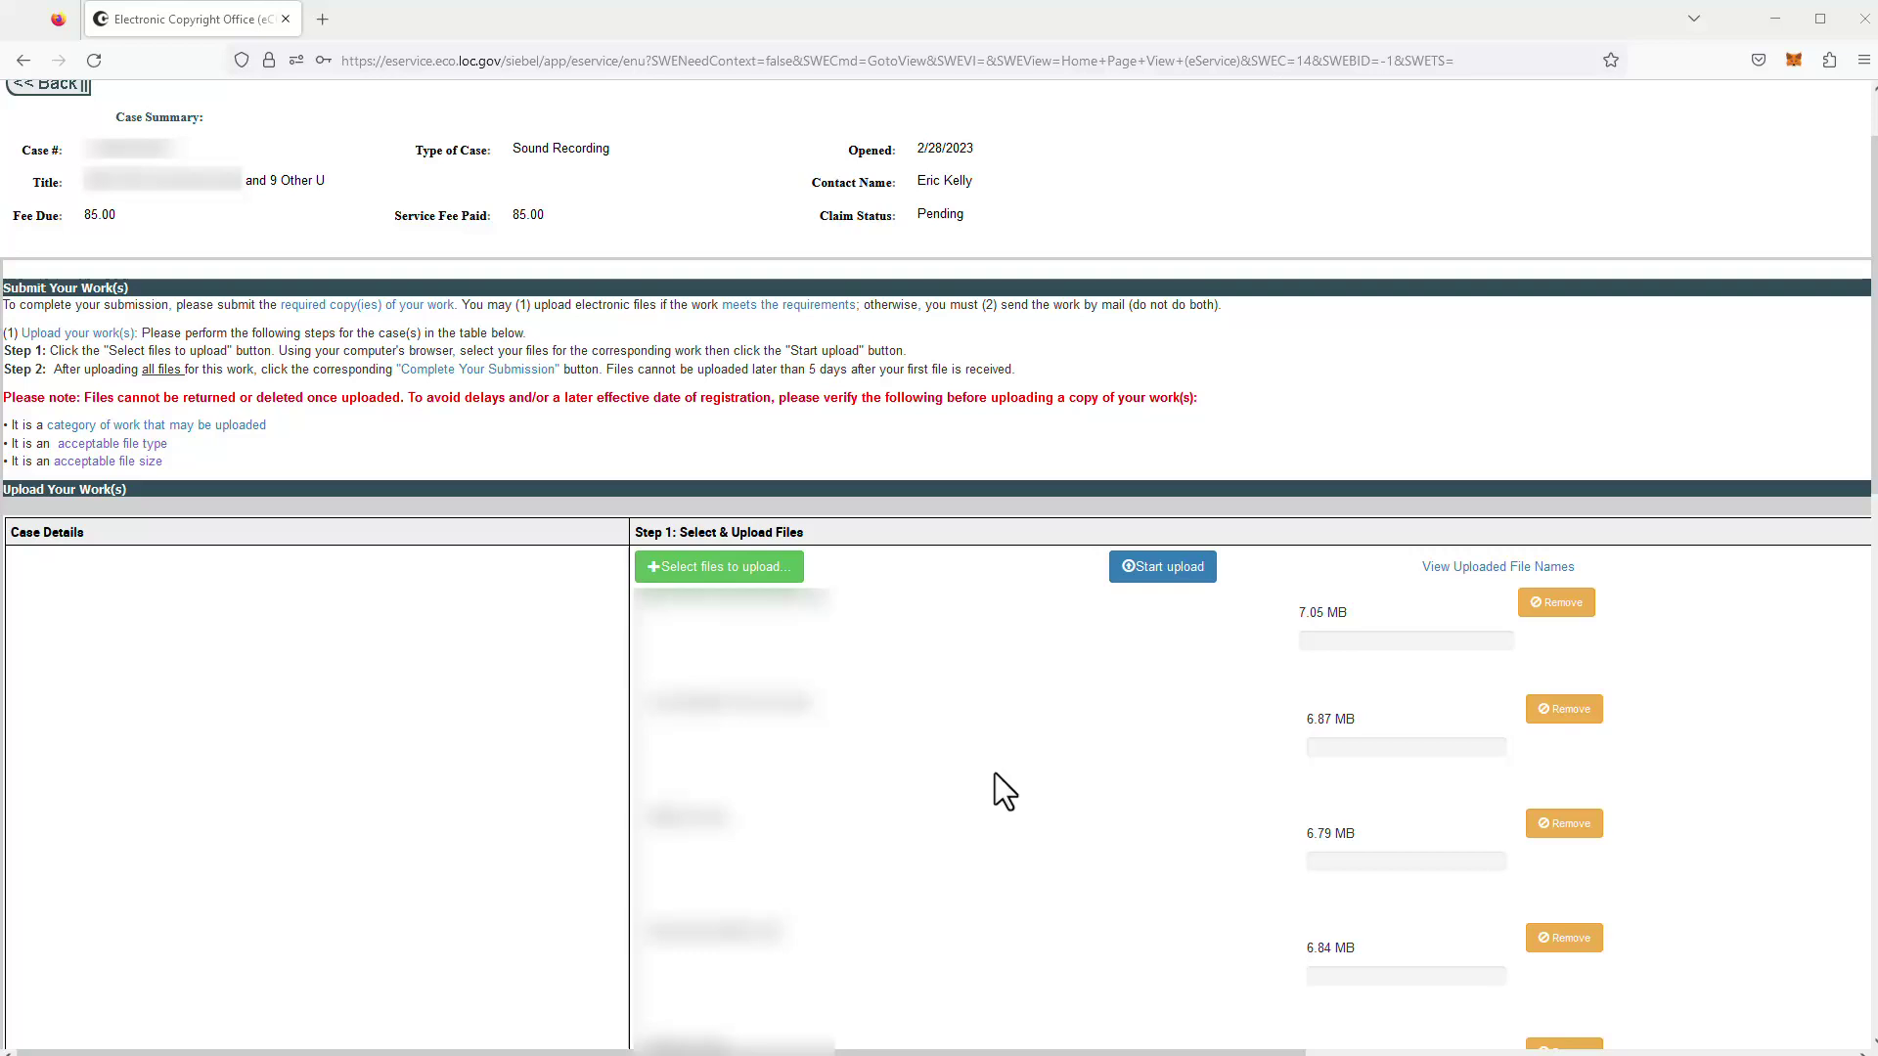
left_click(1164, 572)
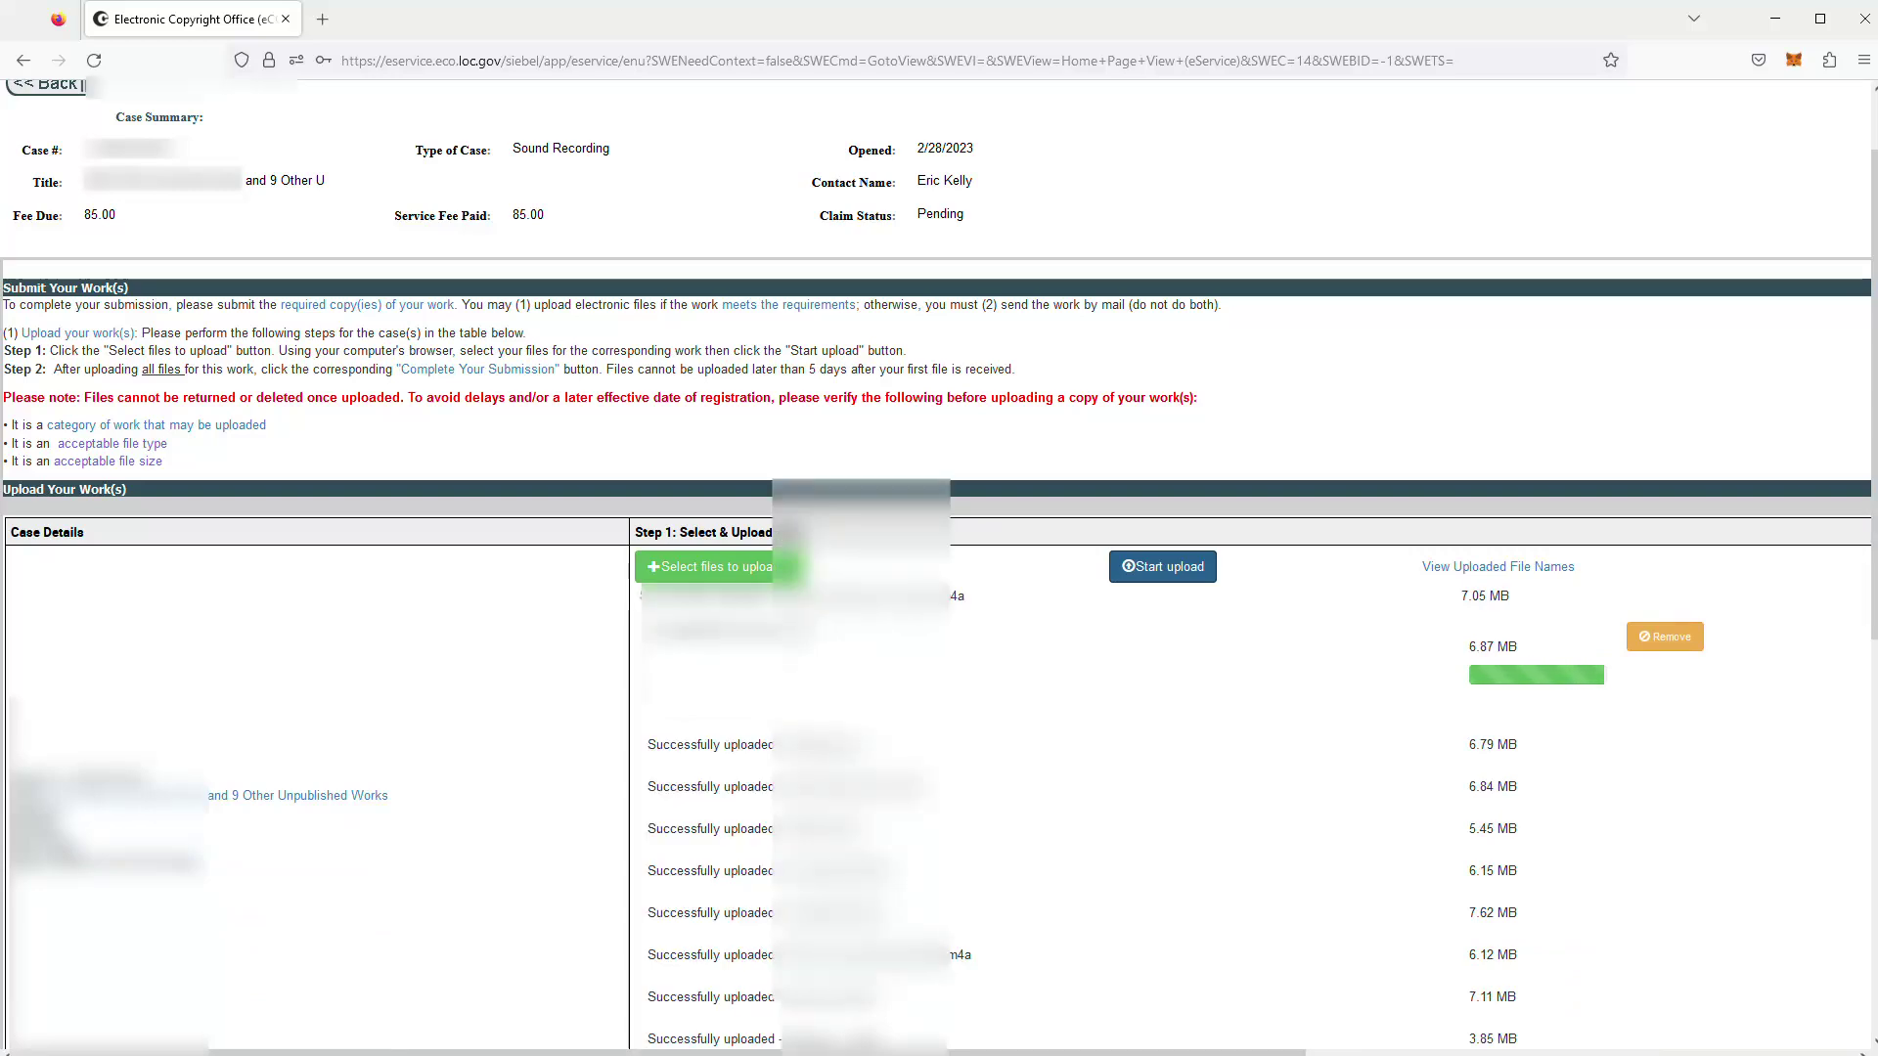
Once all ten files are uploaded, complete the claim submission from Step 2
scroll(1147, 856, "down", 2)
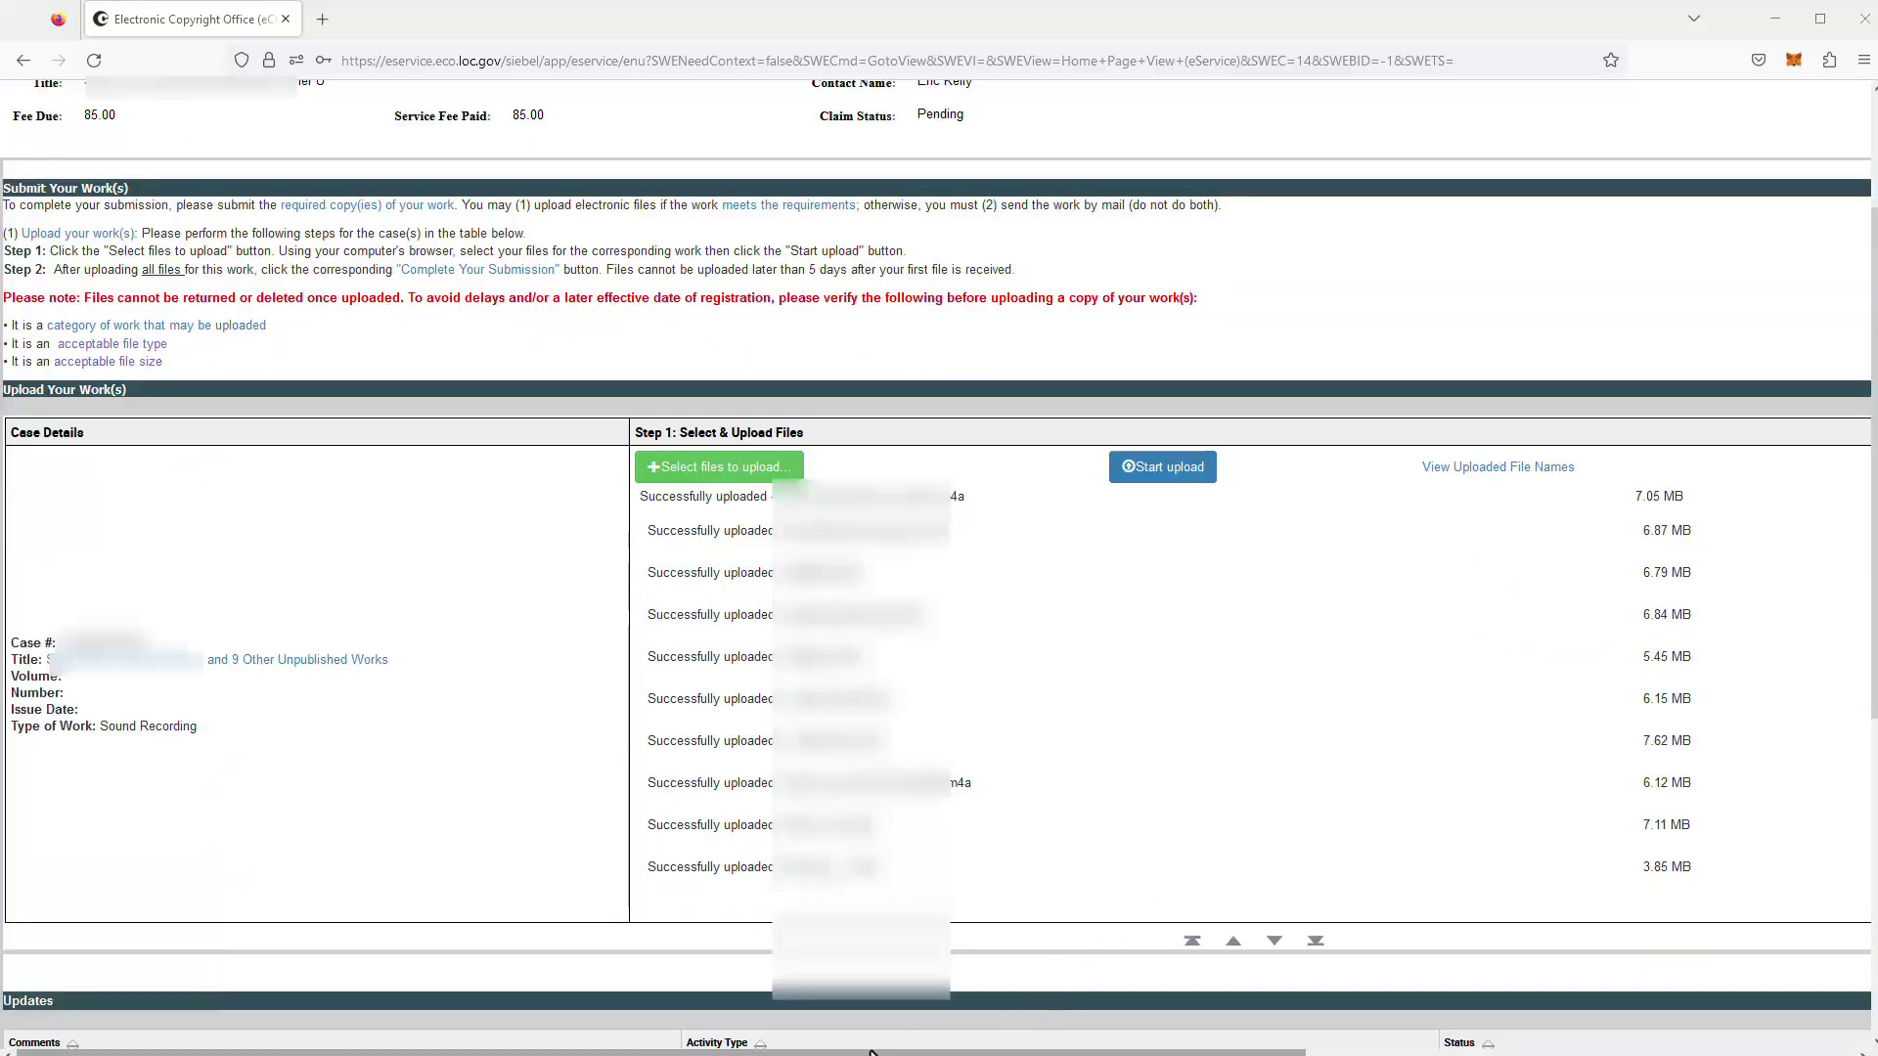
left_click_drag(851, 1053, 1416, 1053)
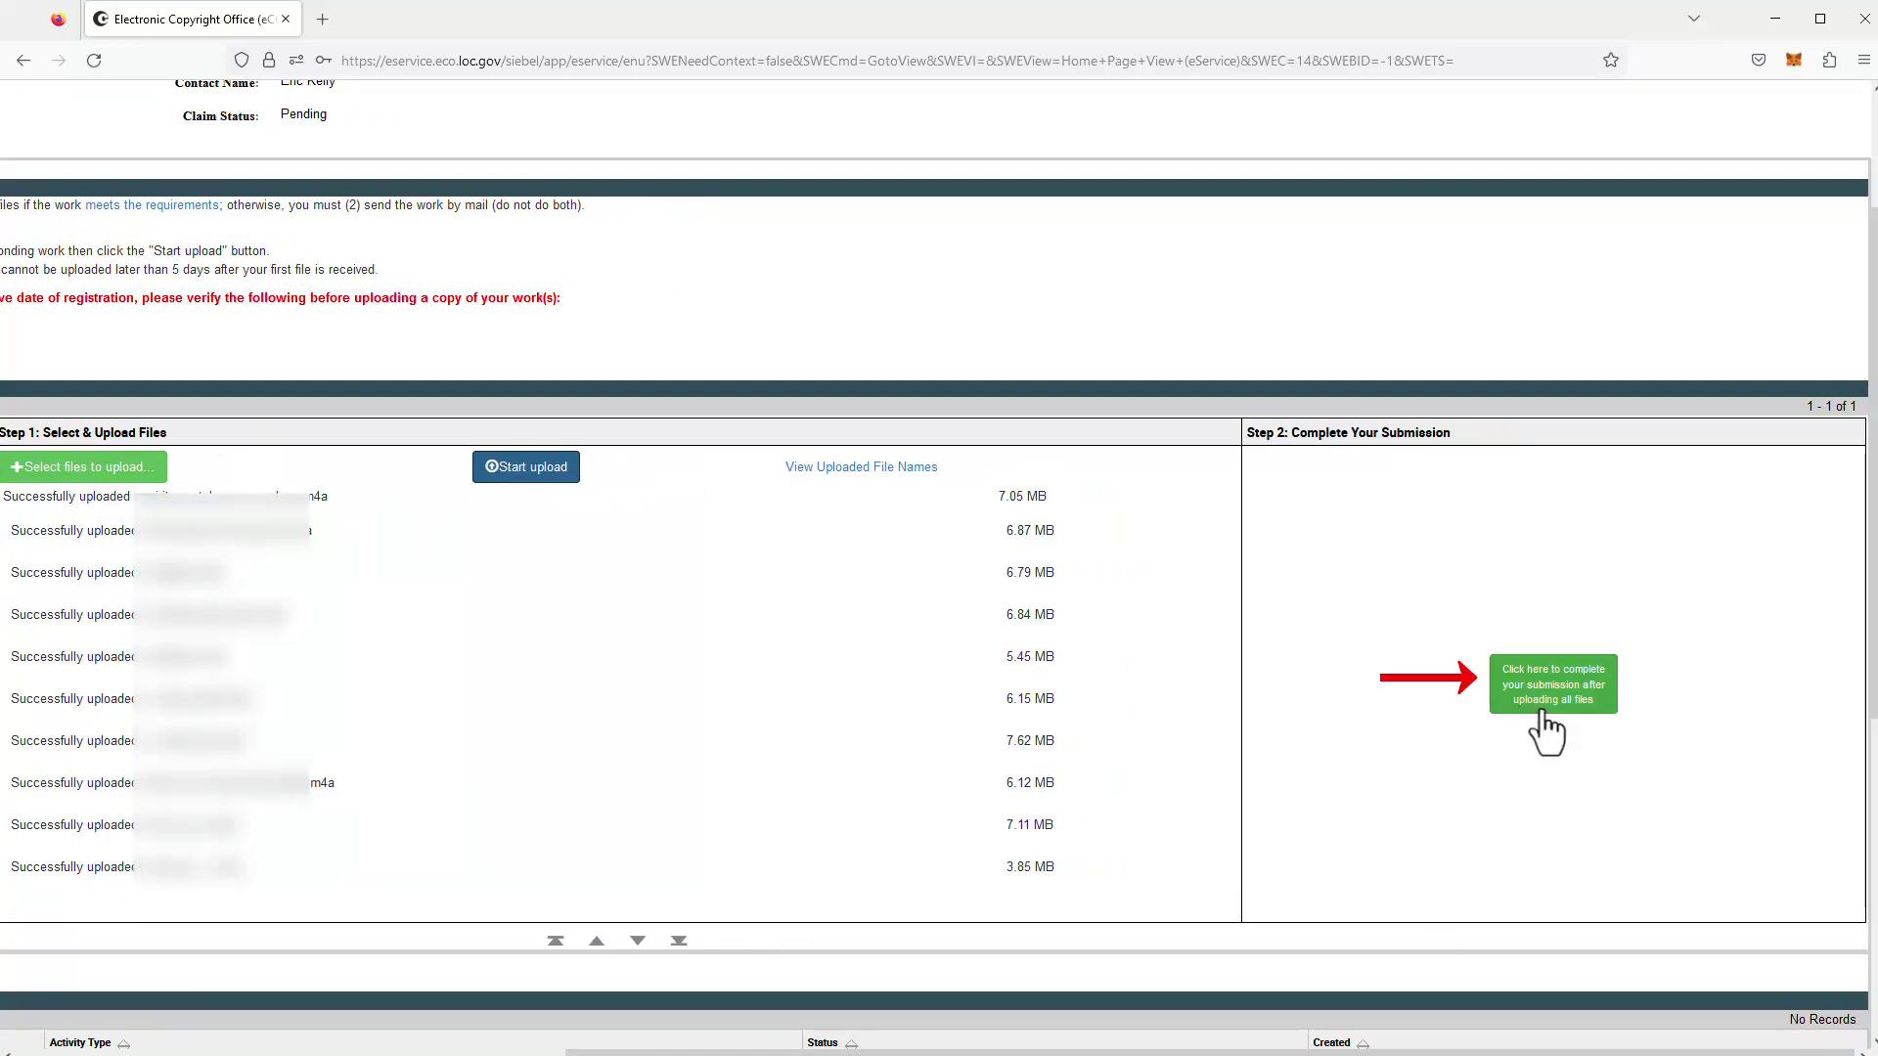
left_click(1547, 696)
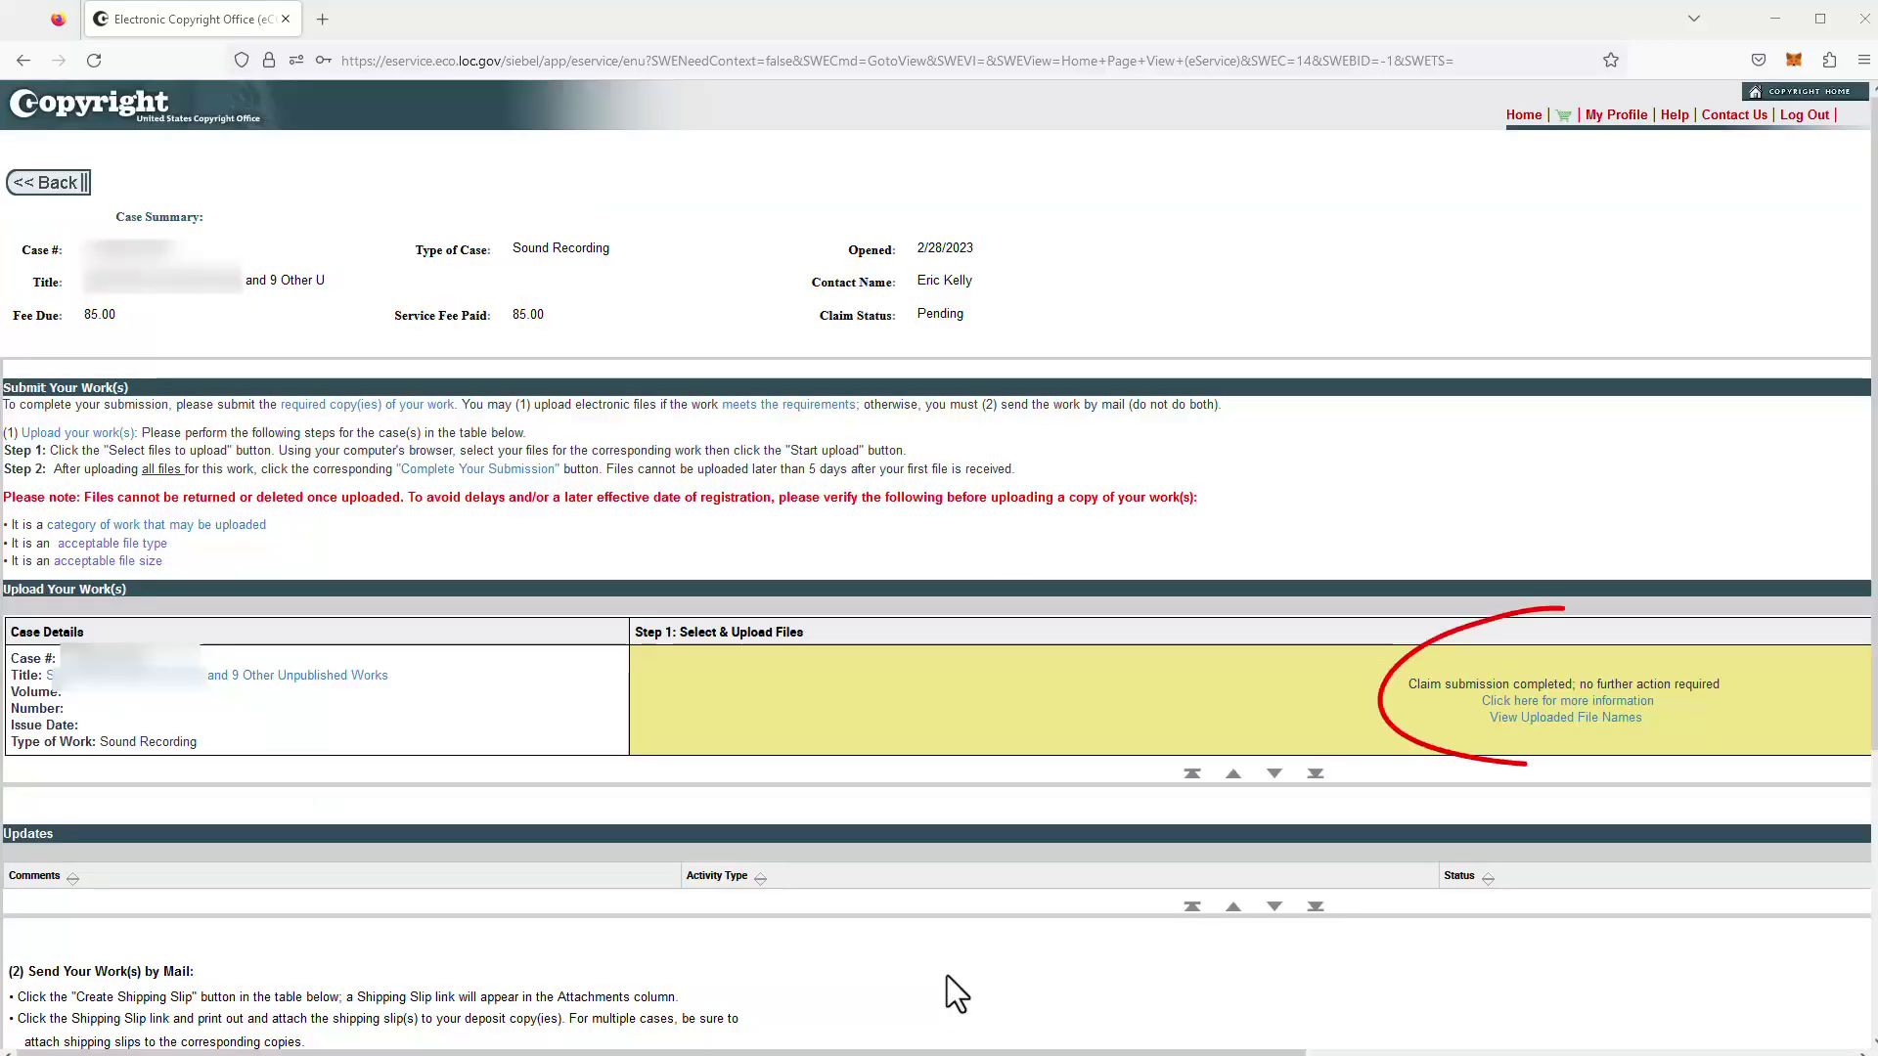